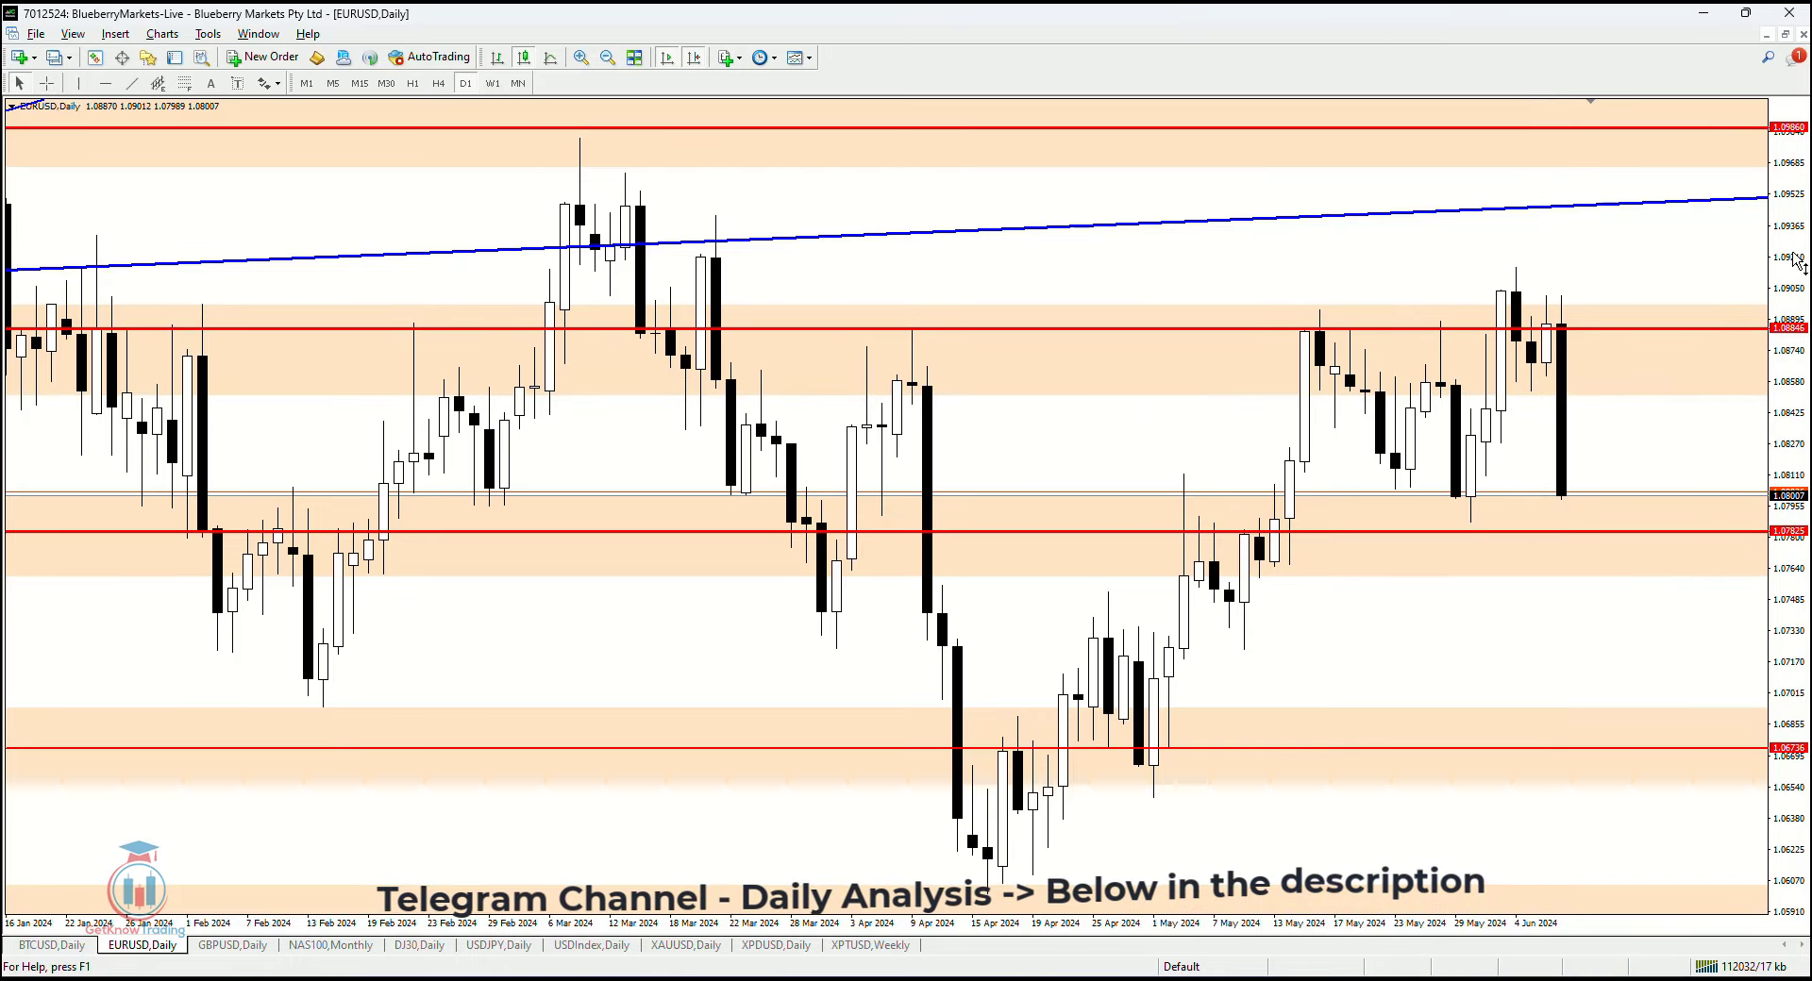
Compress the price axis so the higher and lower shaded zones show, then turn on the crosshair.
left_click_drag(1794, 261, 1796, 322)
mouse_move(1533, 423)
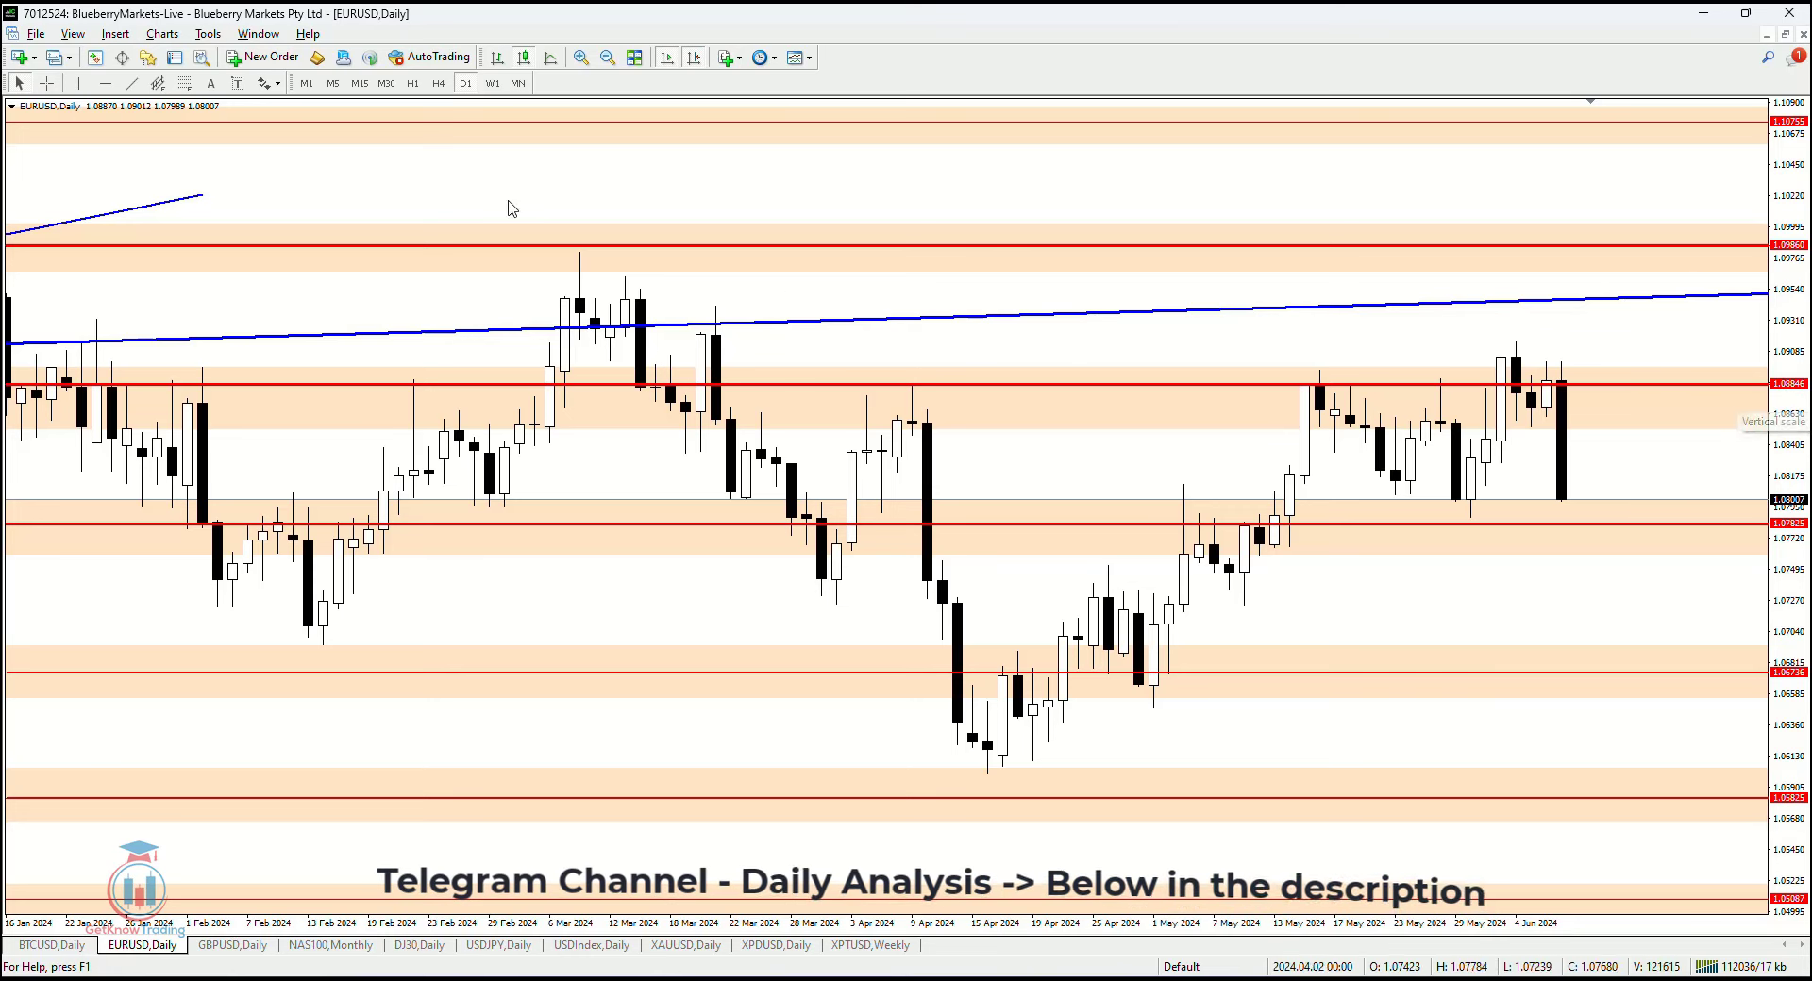
left_click(46, 83)
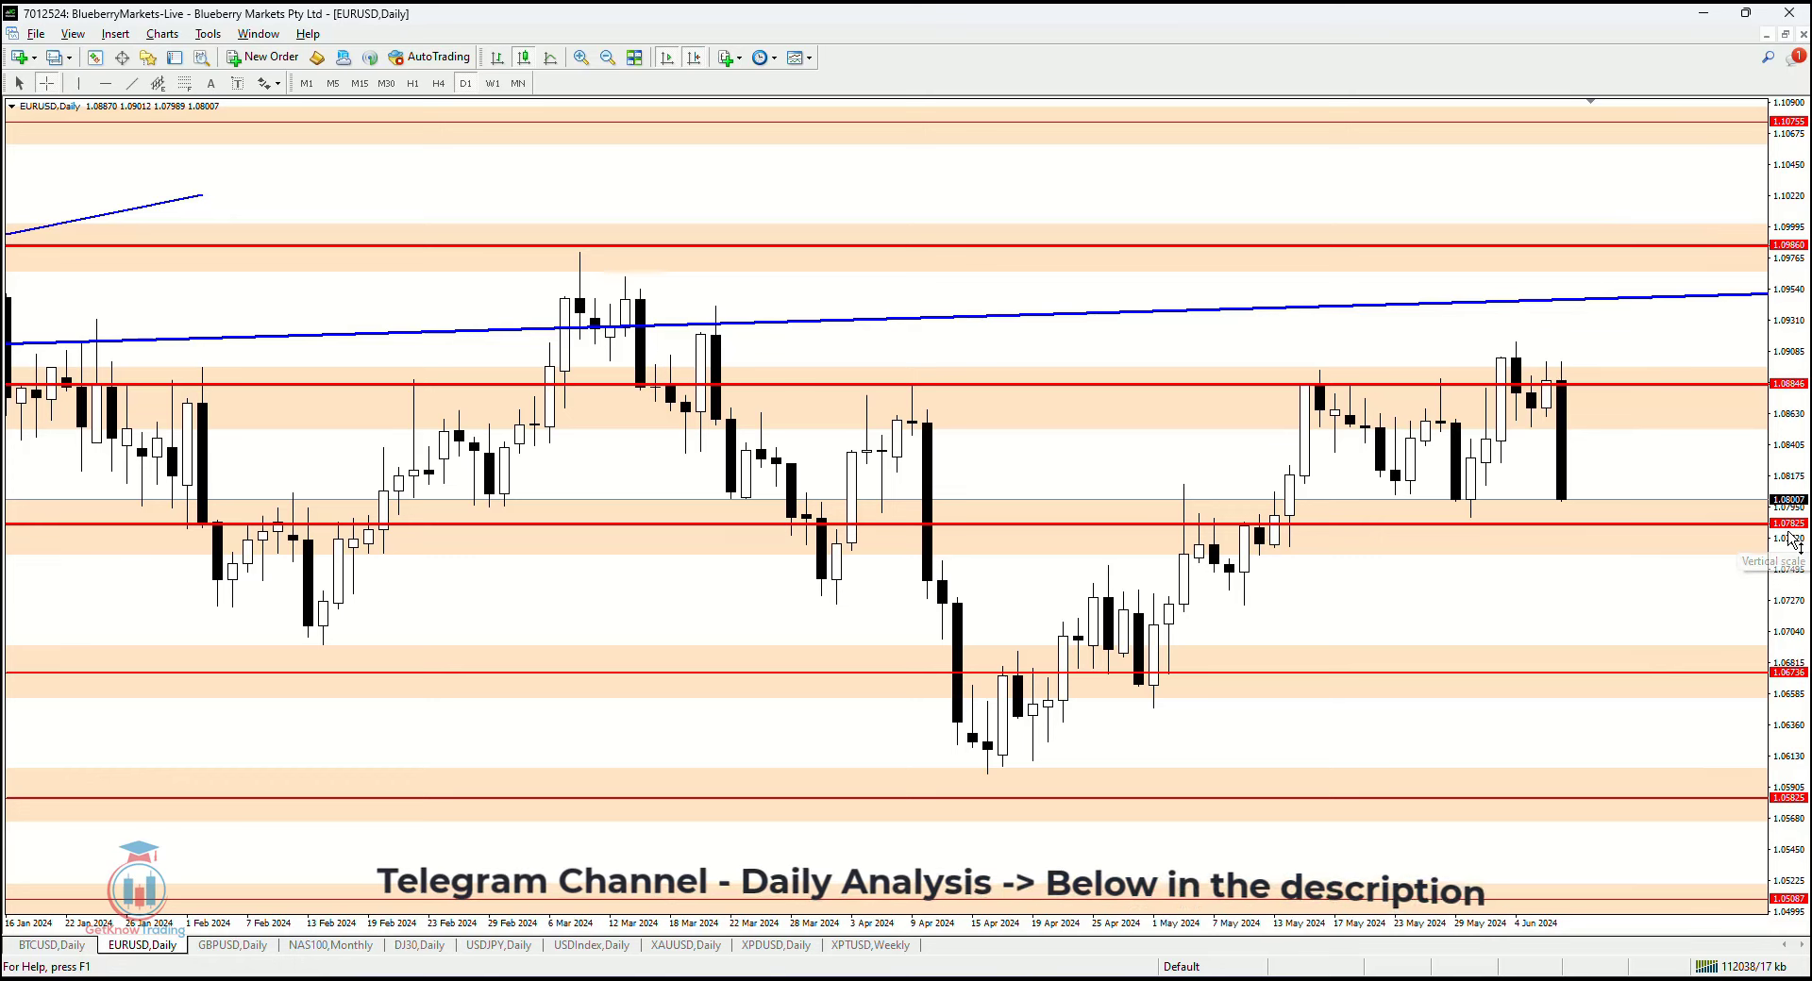
Move from the weekly view to the EURUSD monthly chart showing the 2015–2024 levels and trendlines.
left_click(491, 85)
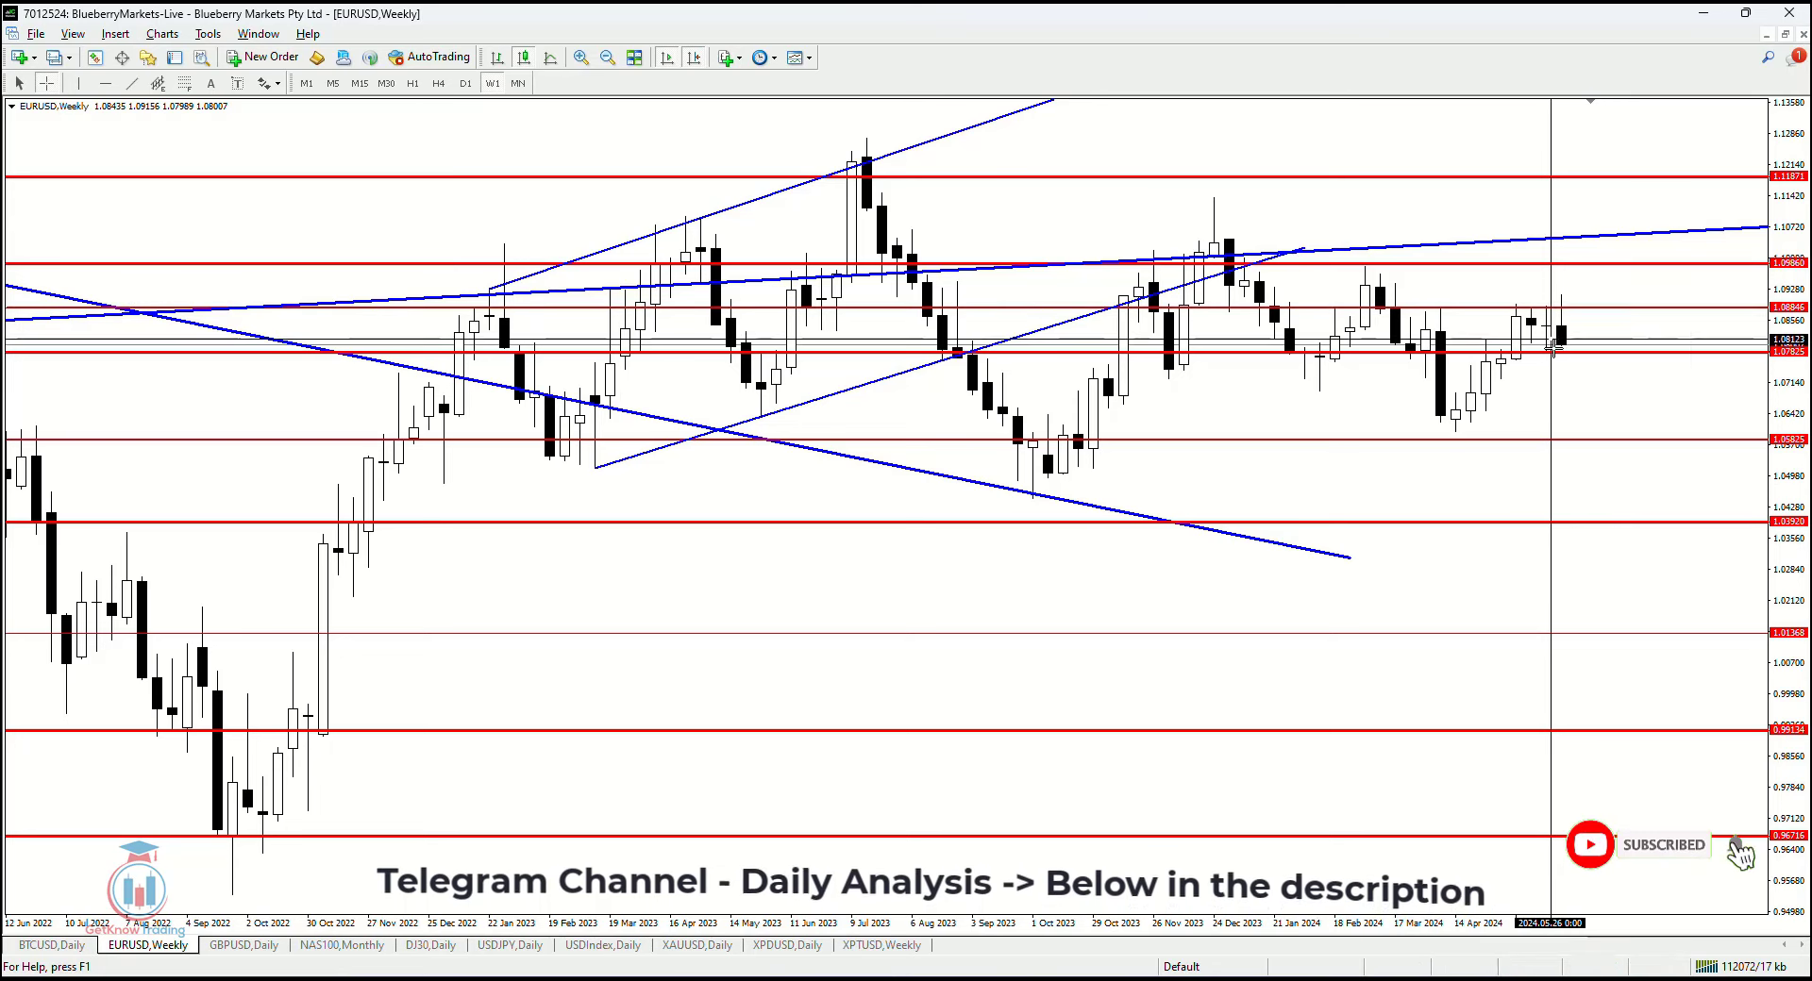
left_click_drag(1552, 351, 1560, 355)
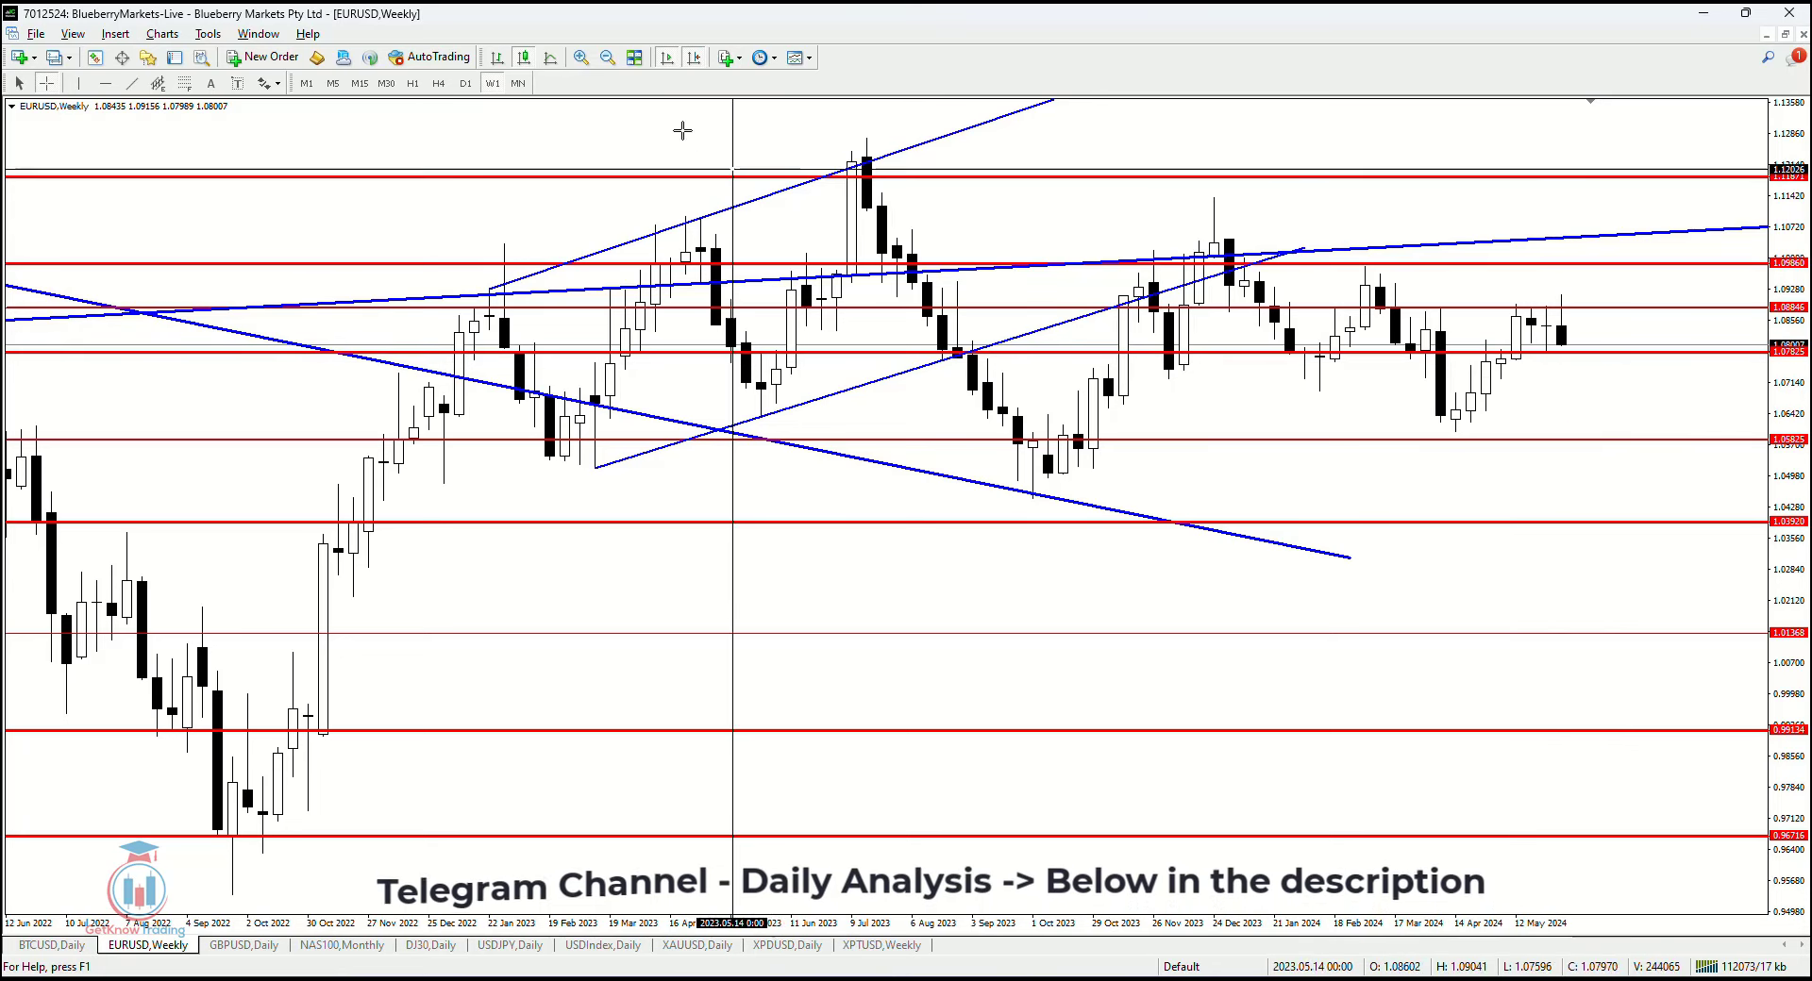
left_click(518, 84)
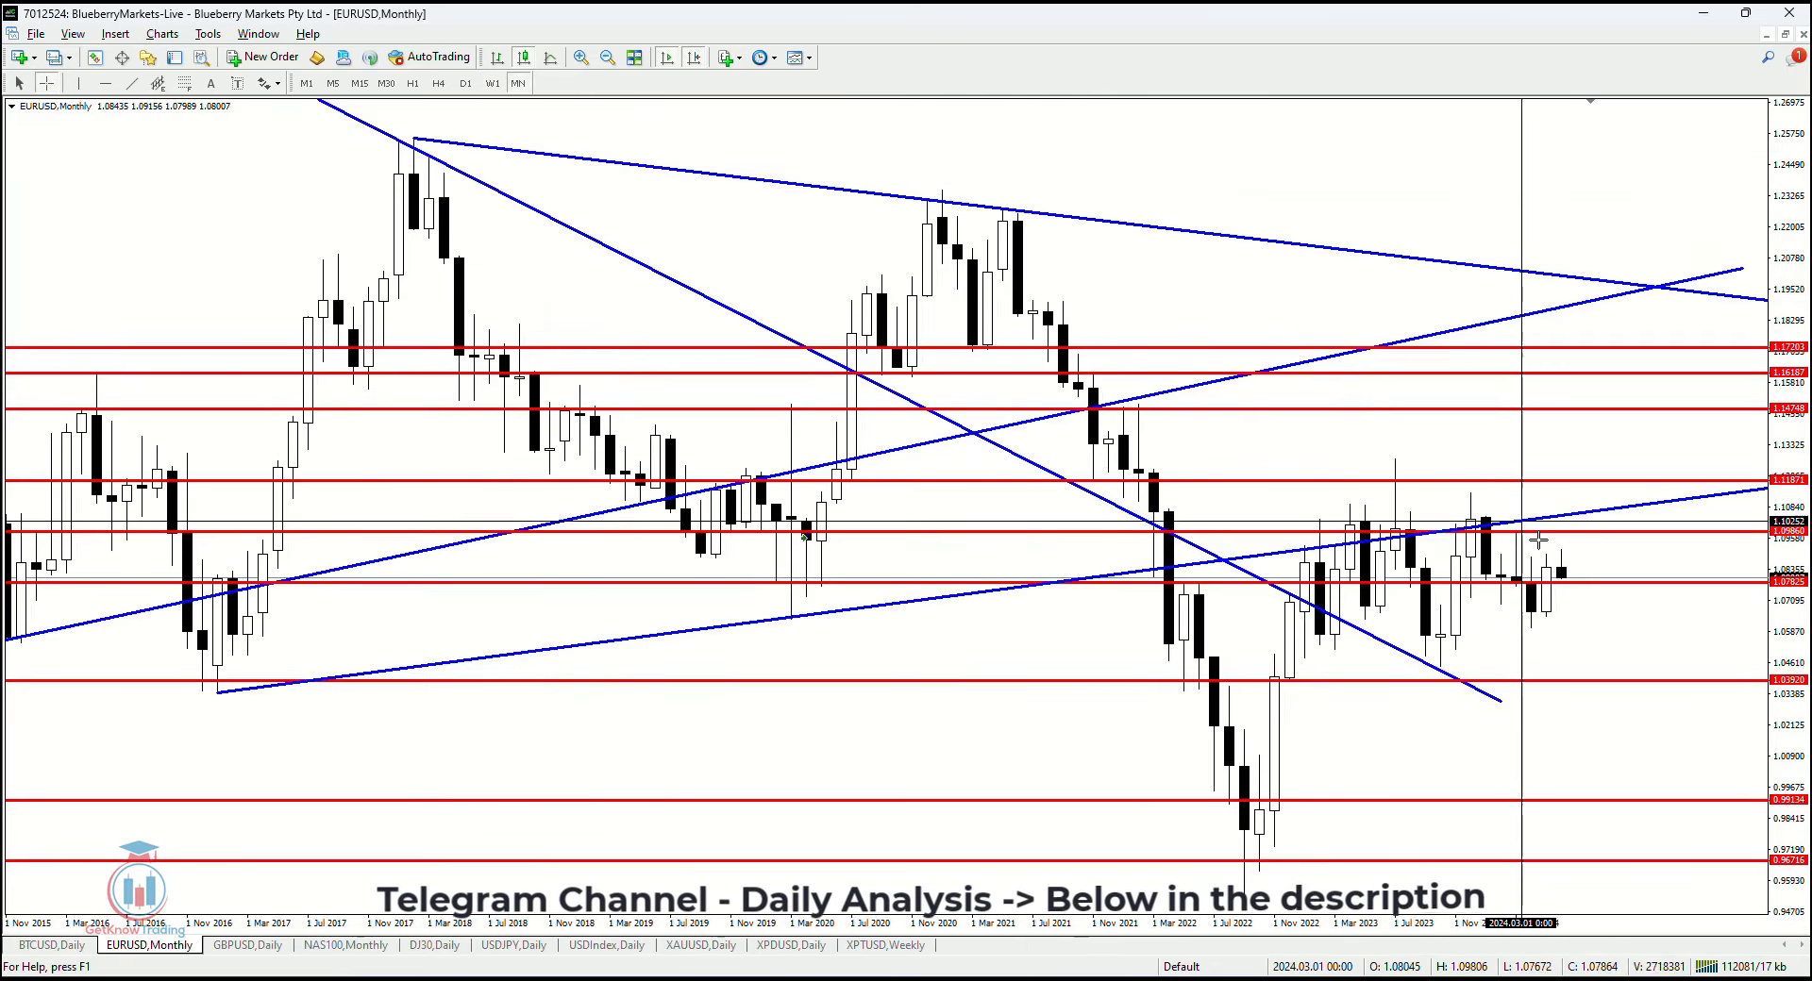
mouse_move(1570, 574)
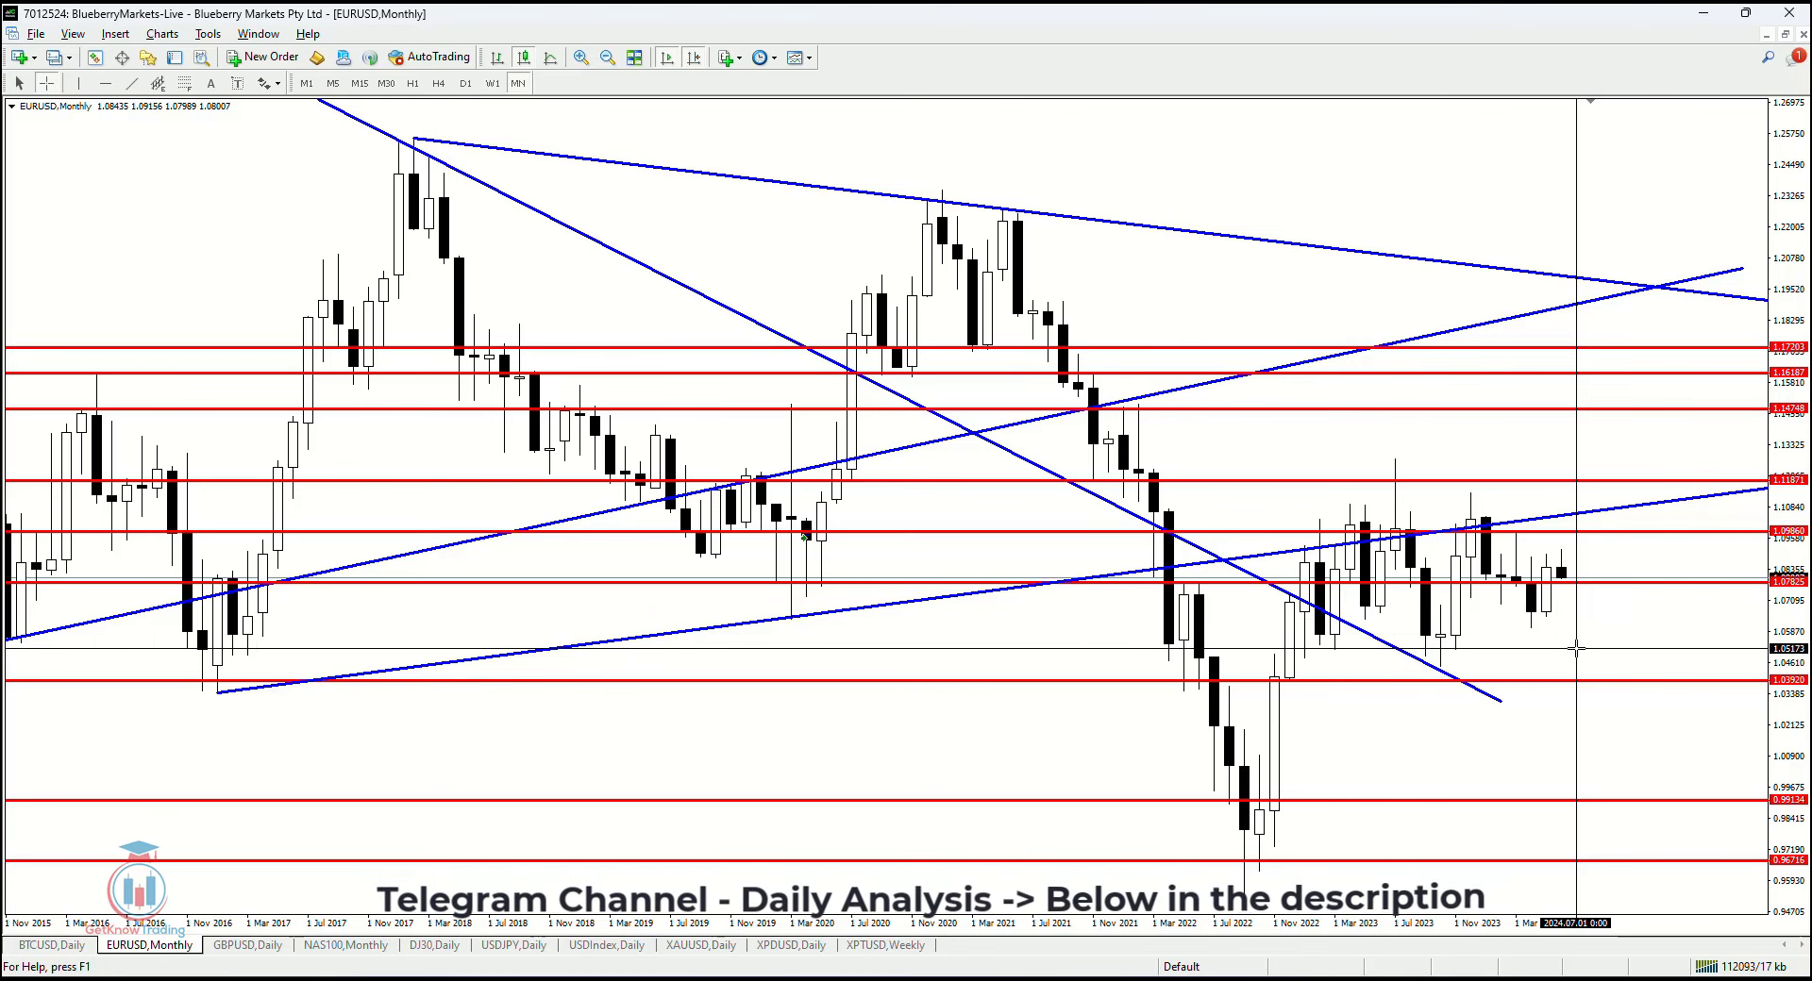
Glance at the weekly view, then return EURUSD to the D1 daily timeframe.
left_click(493, 84)
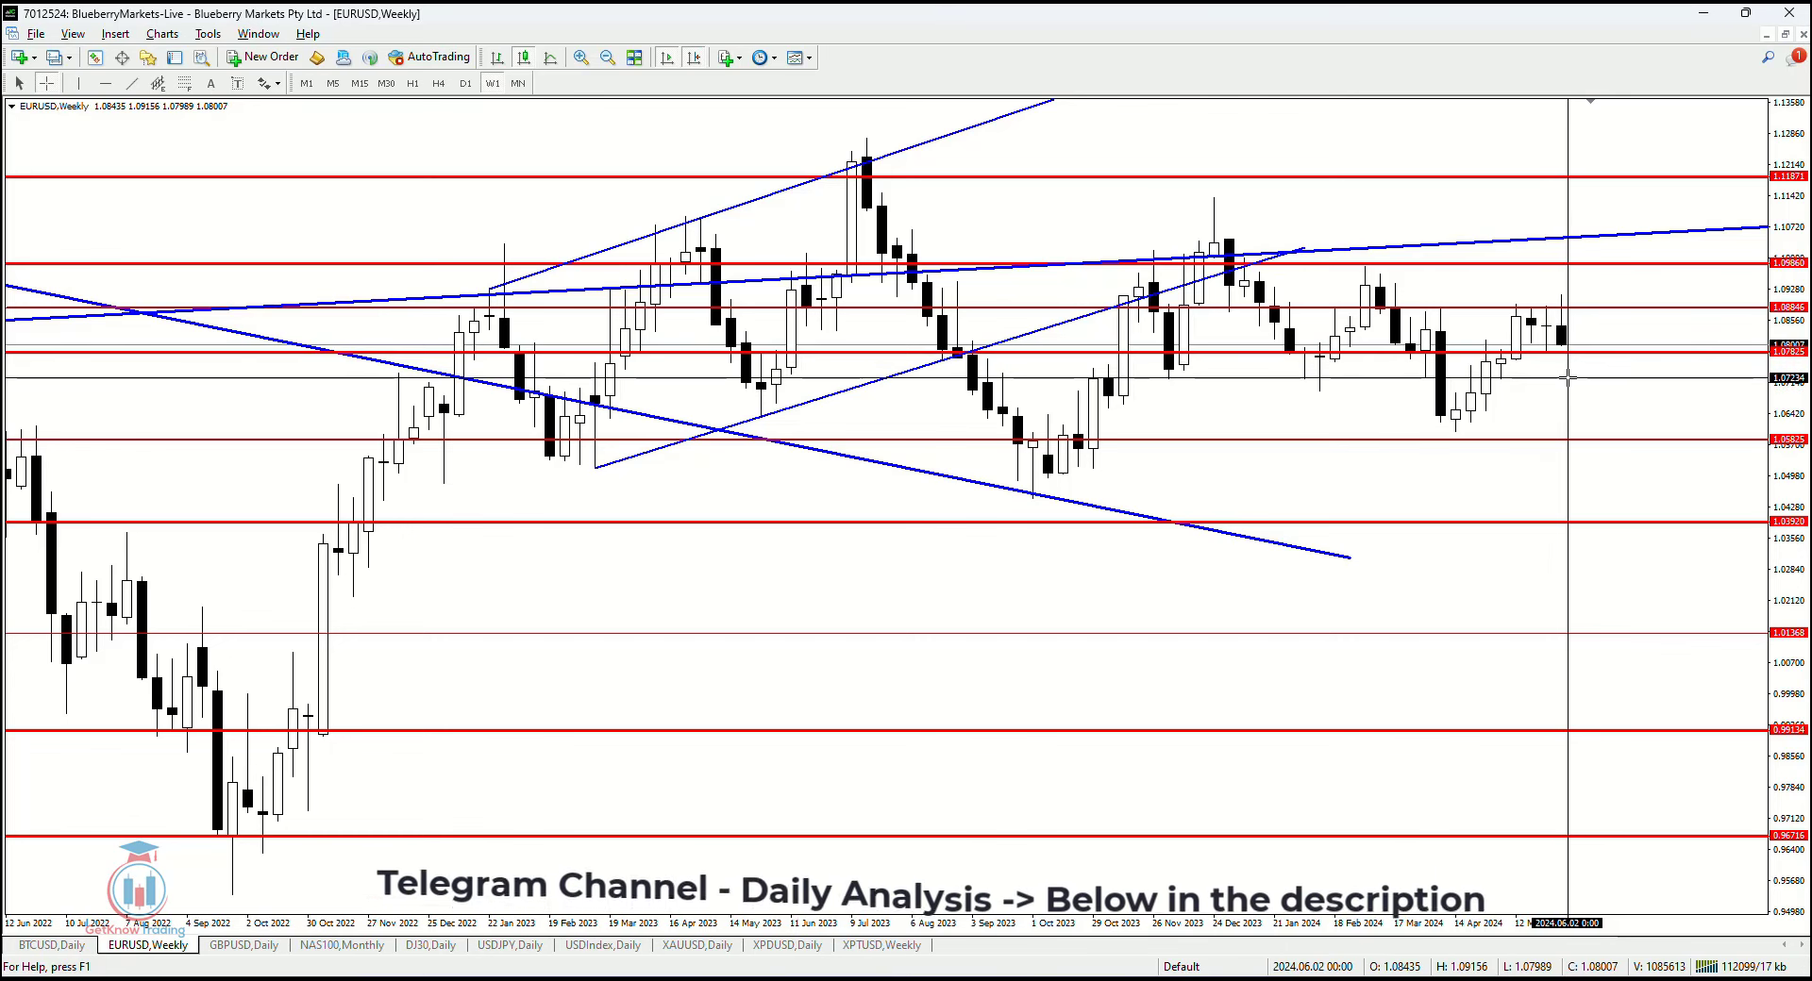
left_click(465, 83)
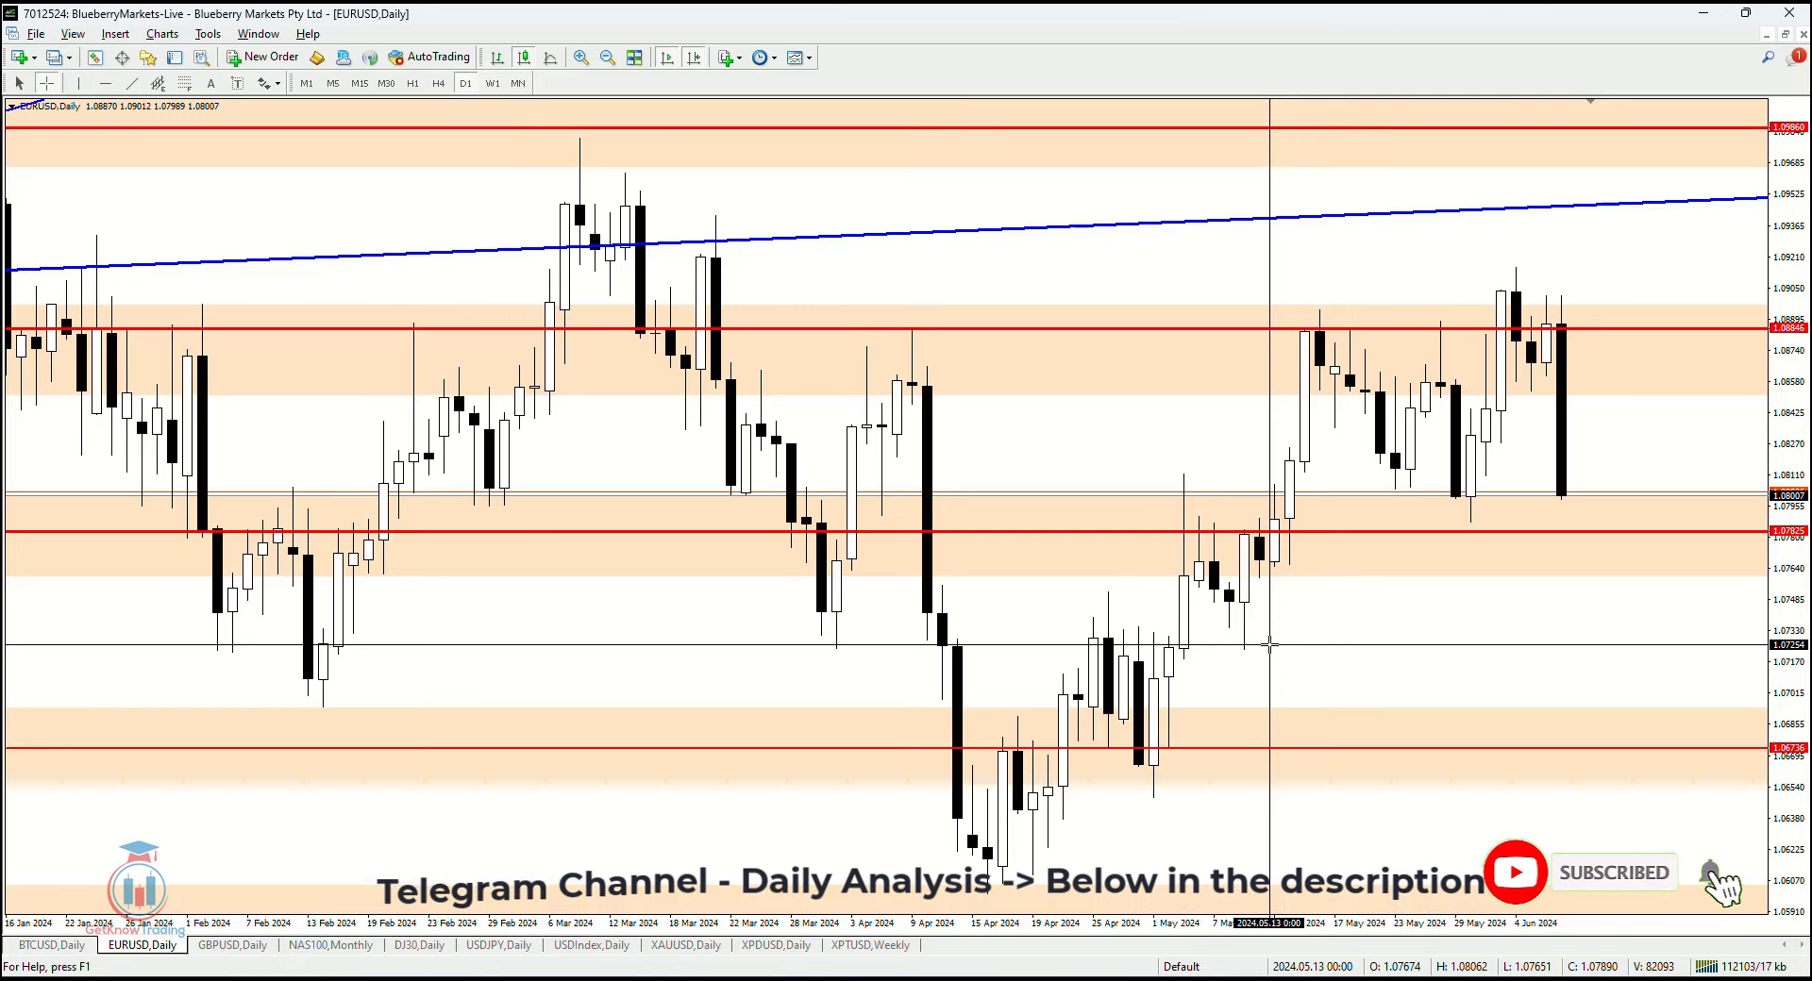
Place a red horizontal support line at 1.07276 and review its timeframe visibility settings.
left_click(105, 83)
left_click_drag(1443, 611, 1457, 642)
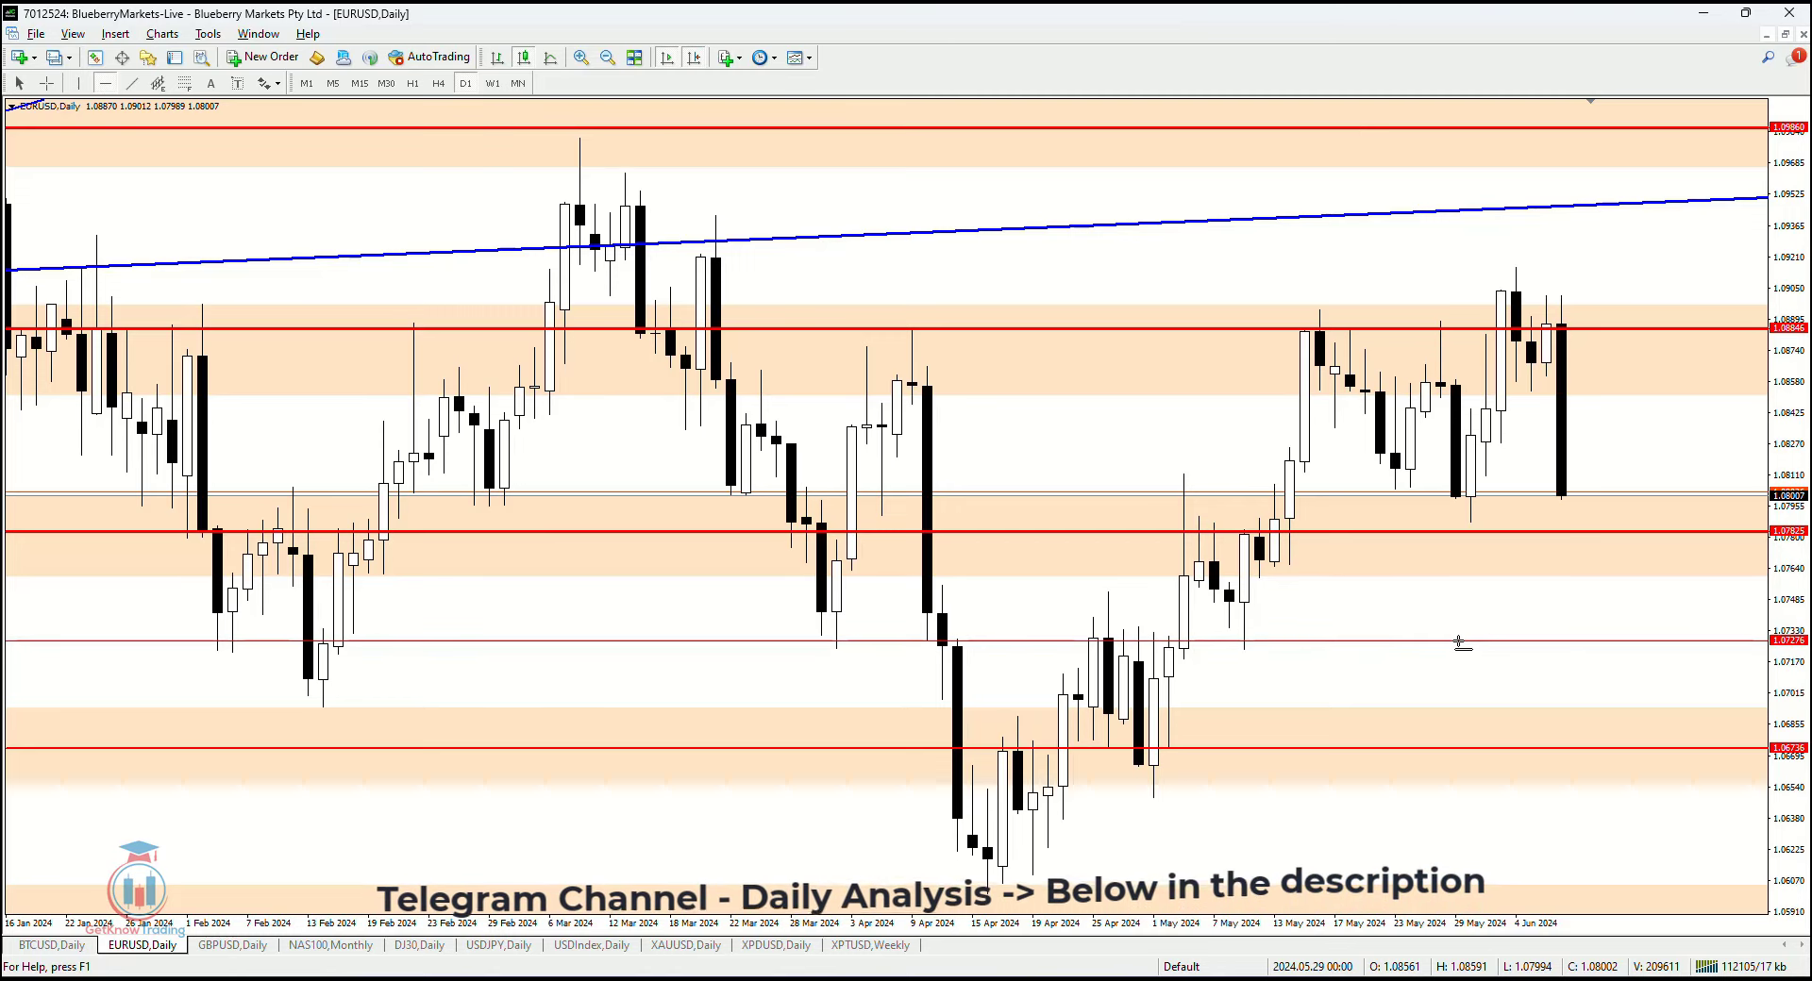
right_click(1462, 649)
left_click(1500, 653)
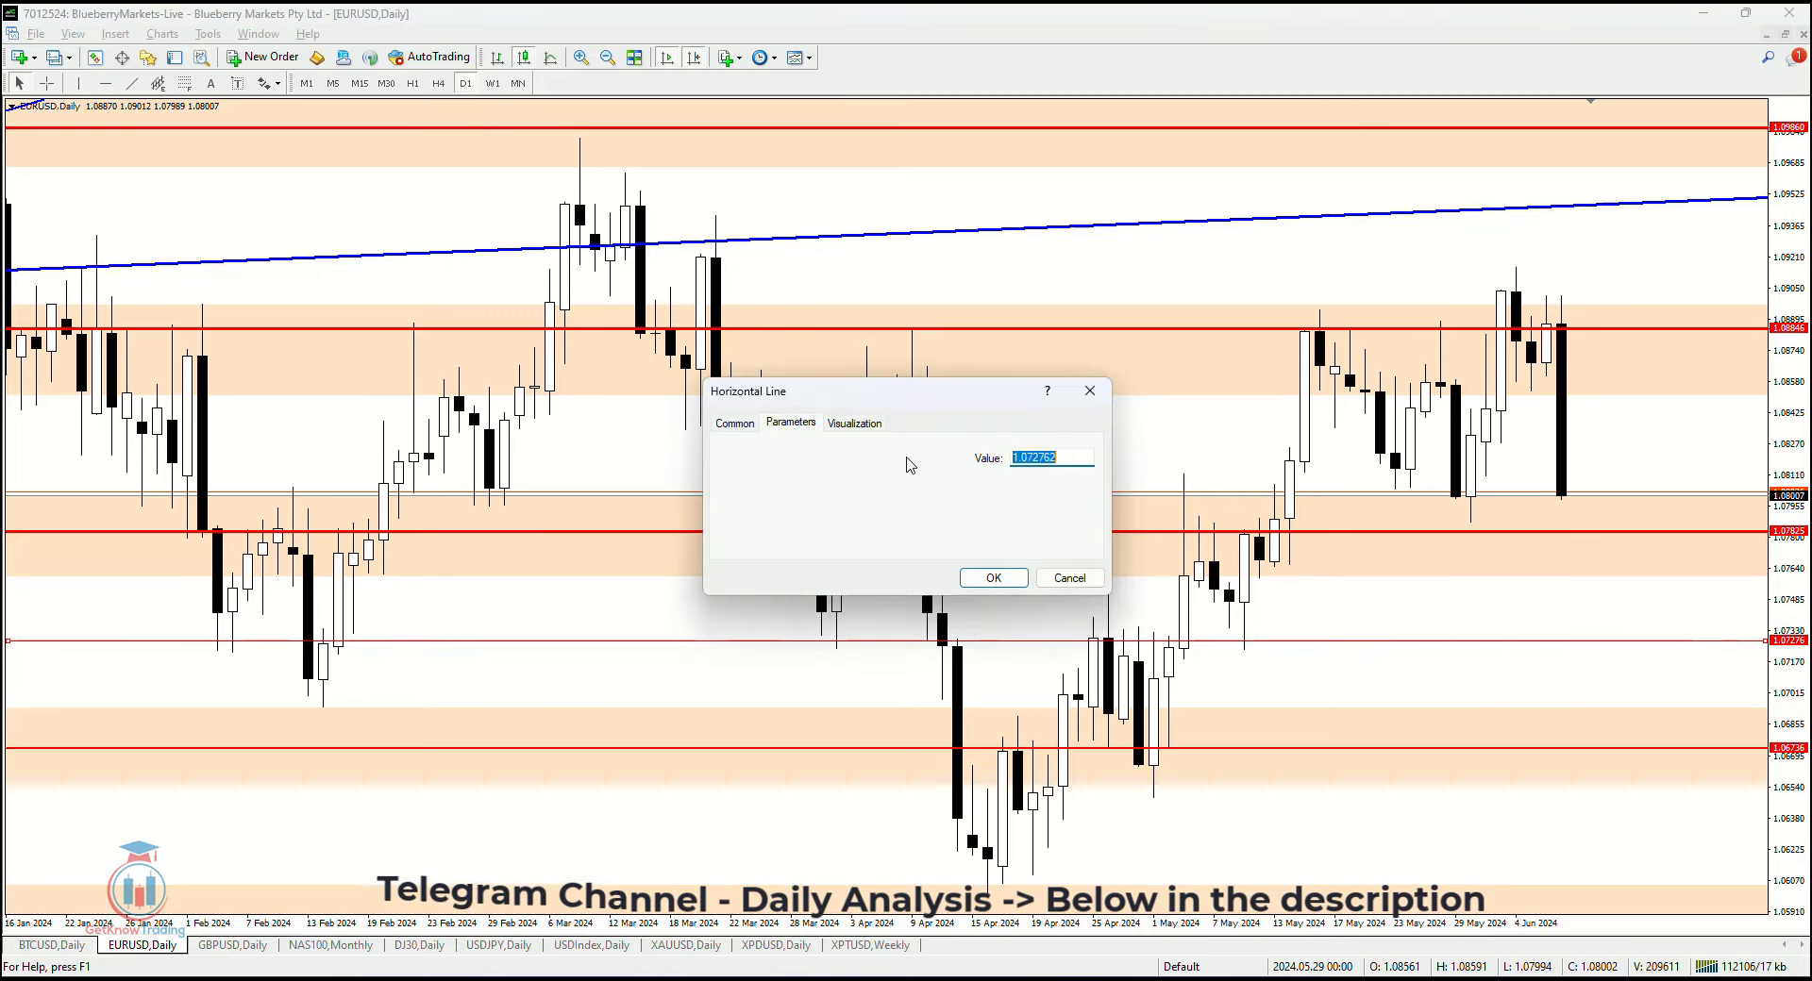
left_click(747, 427)
left_click(851, 424)
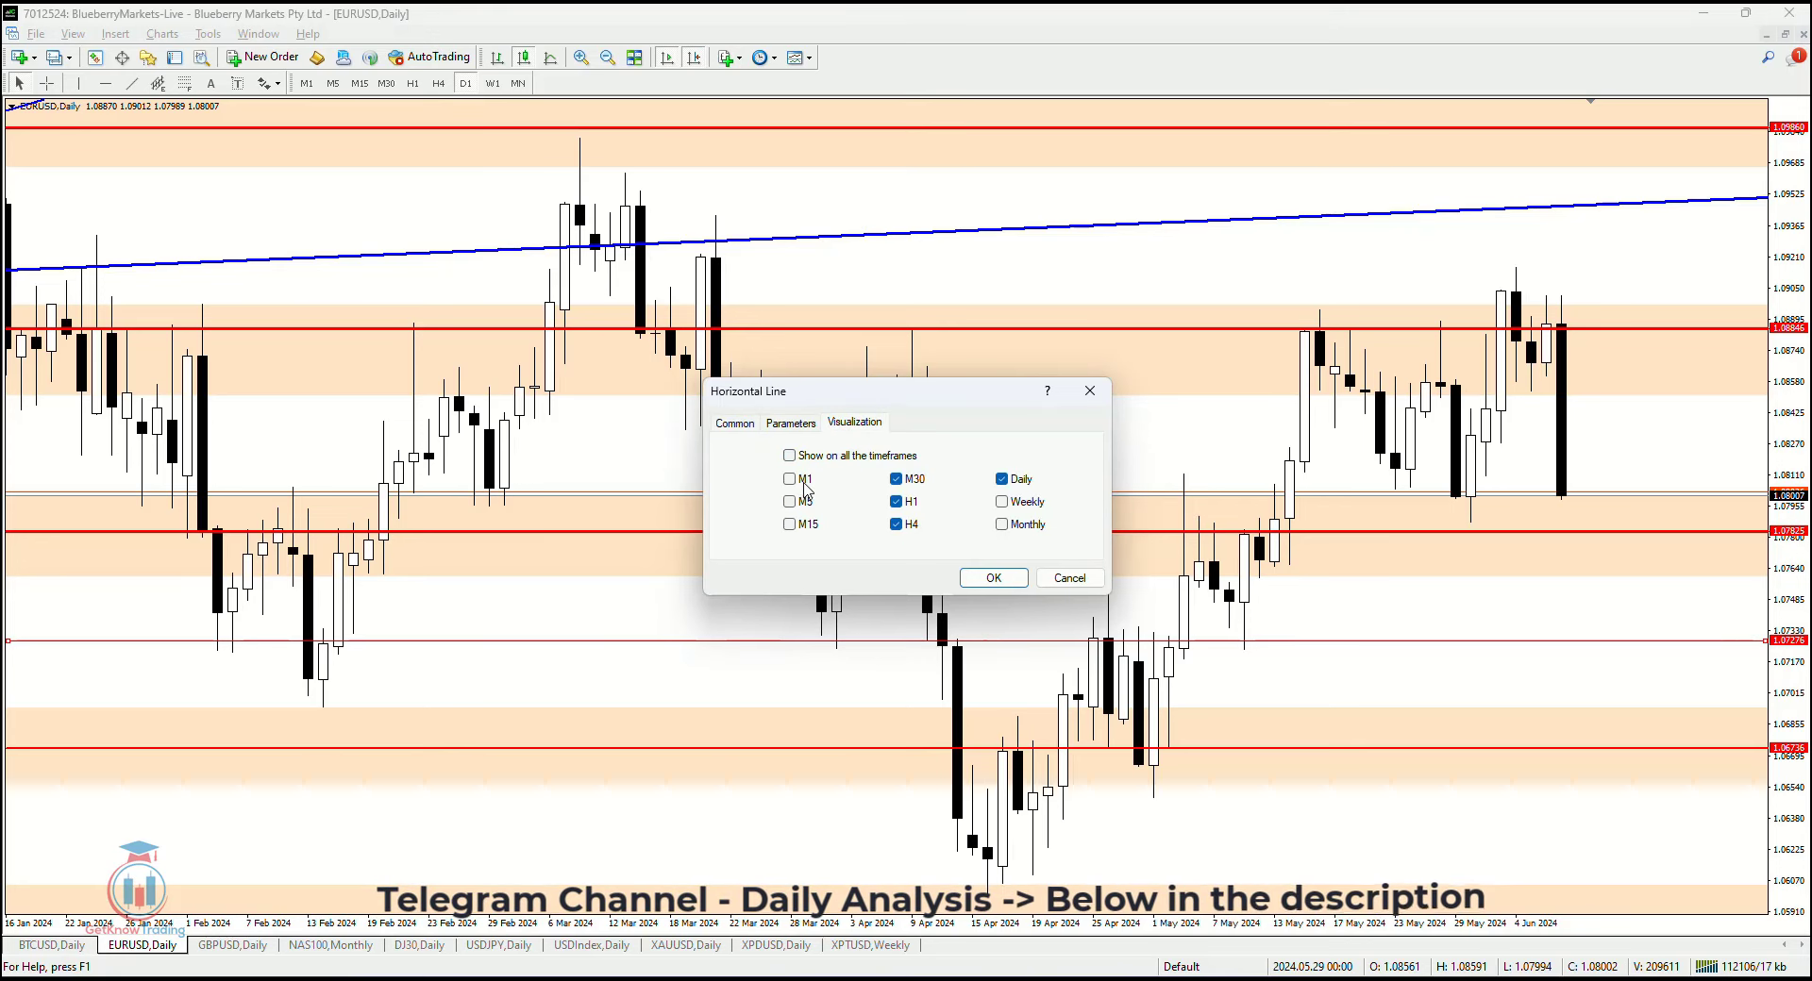
left_click(994, 578)
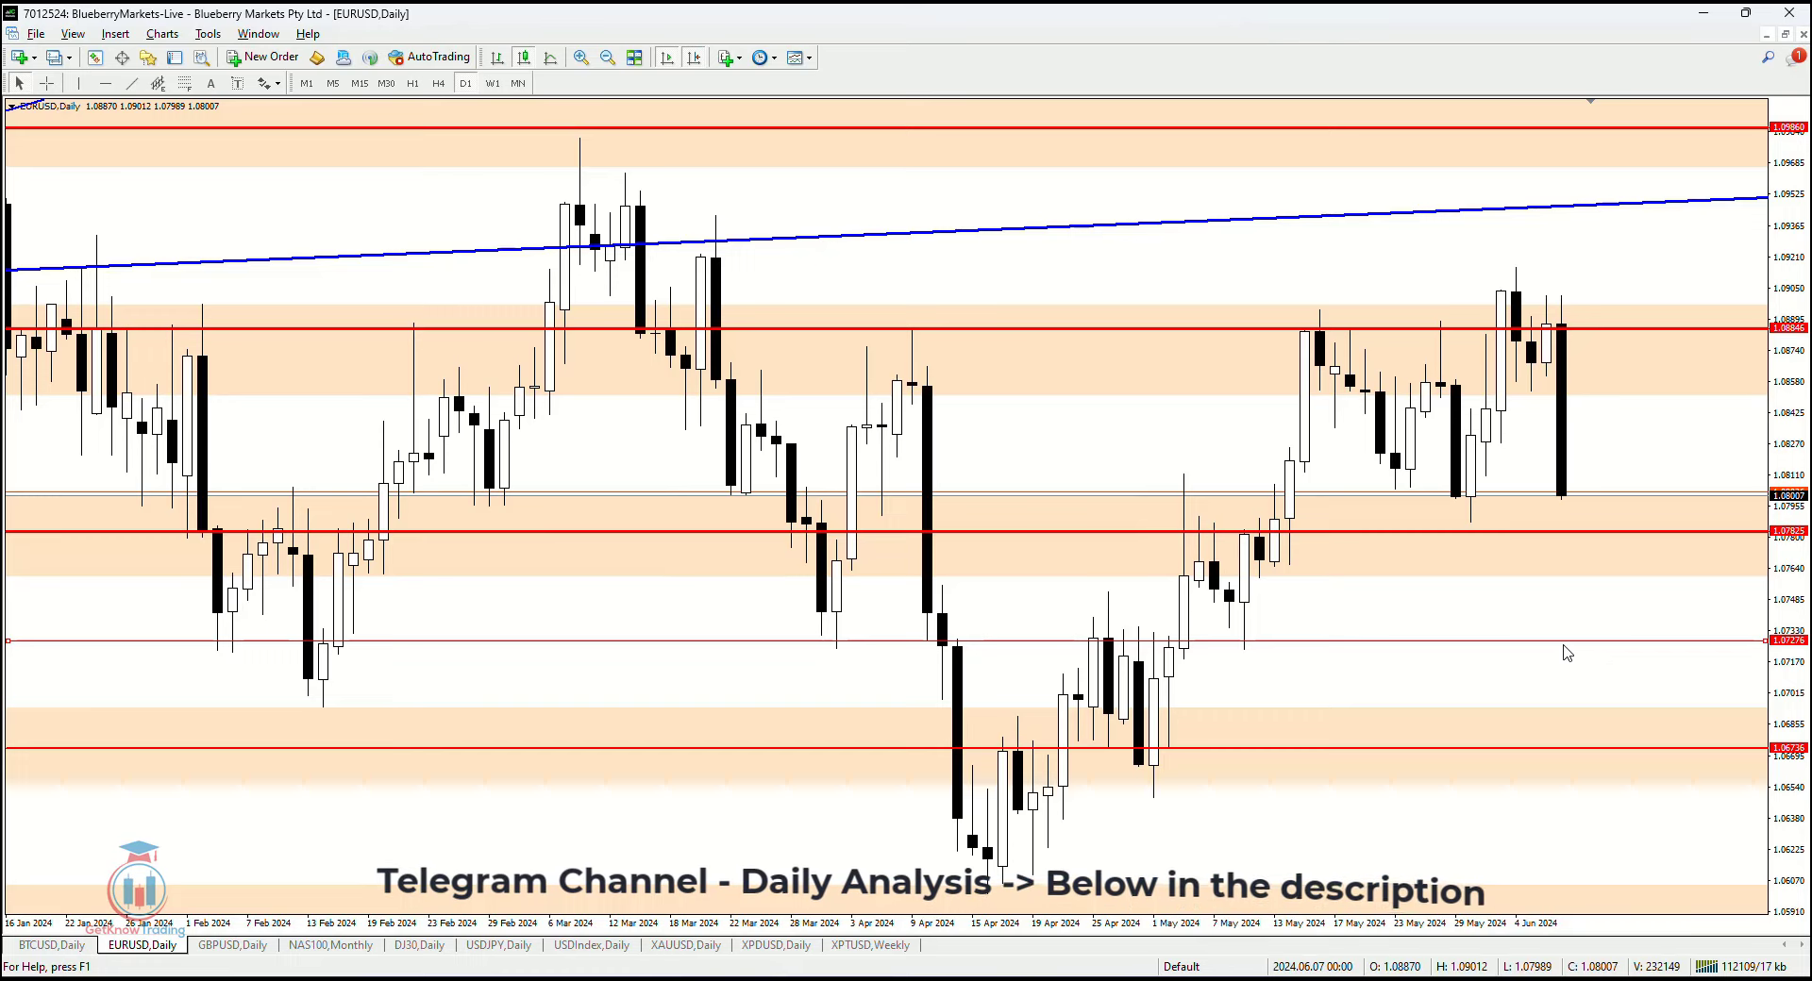
Draw a rectangle across the chart to shade a zone around 1.07276.
left_click(106, 42)
mouse_move(162, 173)
left_click(288, 166)
mouse_move(21, 629)
left_mouse_down()
mouse_move(1730, 671)
mouse_move(1761, 668)
mouse_move(1765, 638)
left_mouse_up()
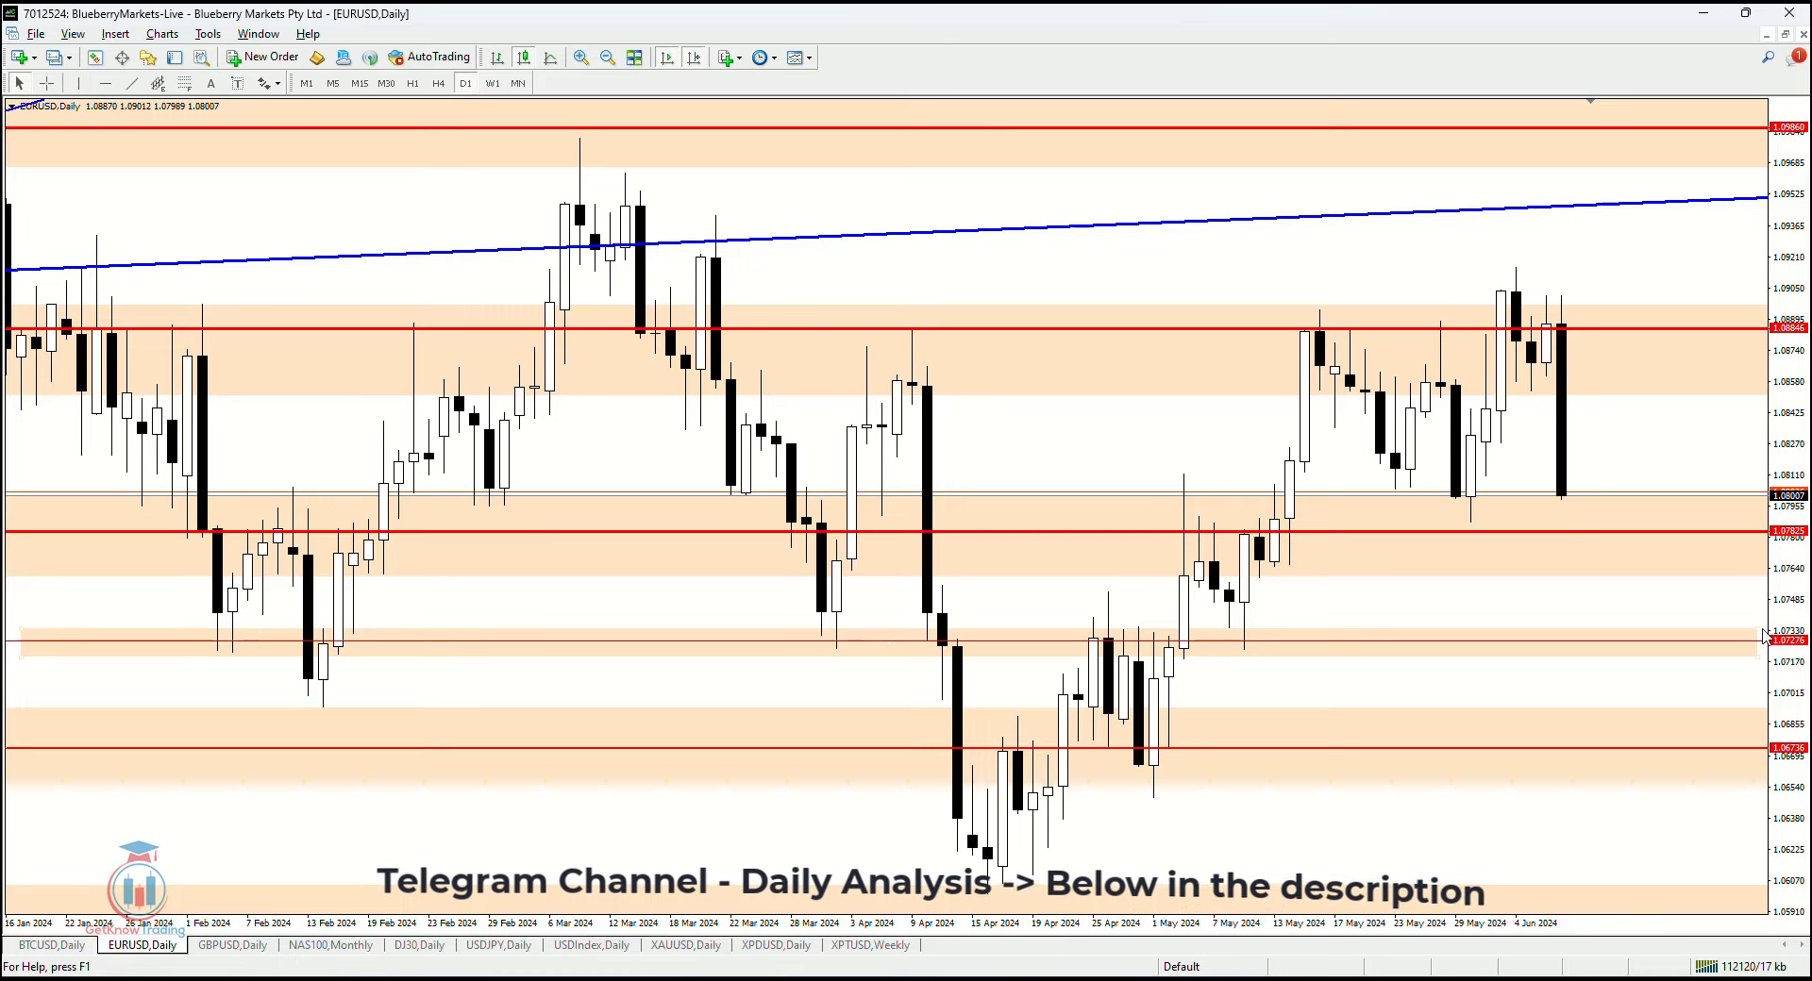
right_click(1757, 638)
left_click(1689, 643)
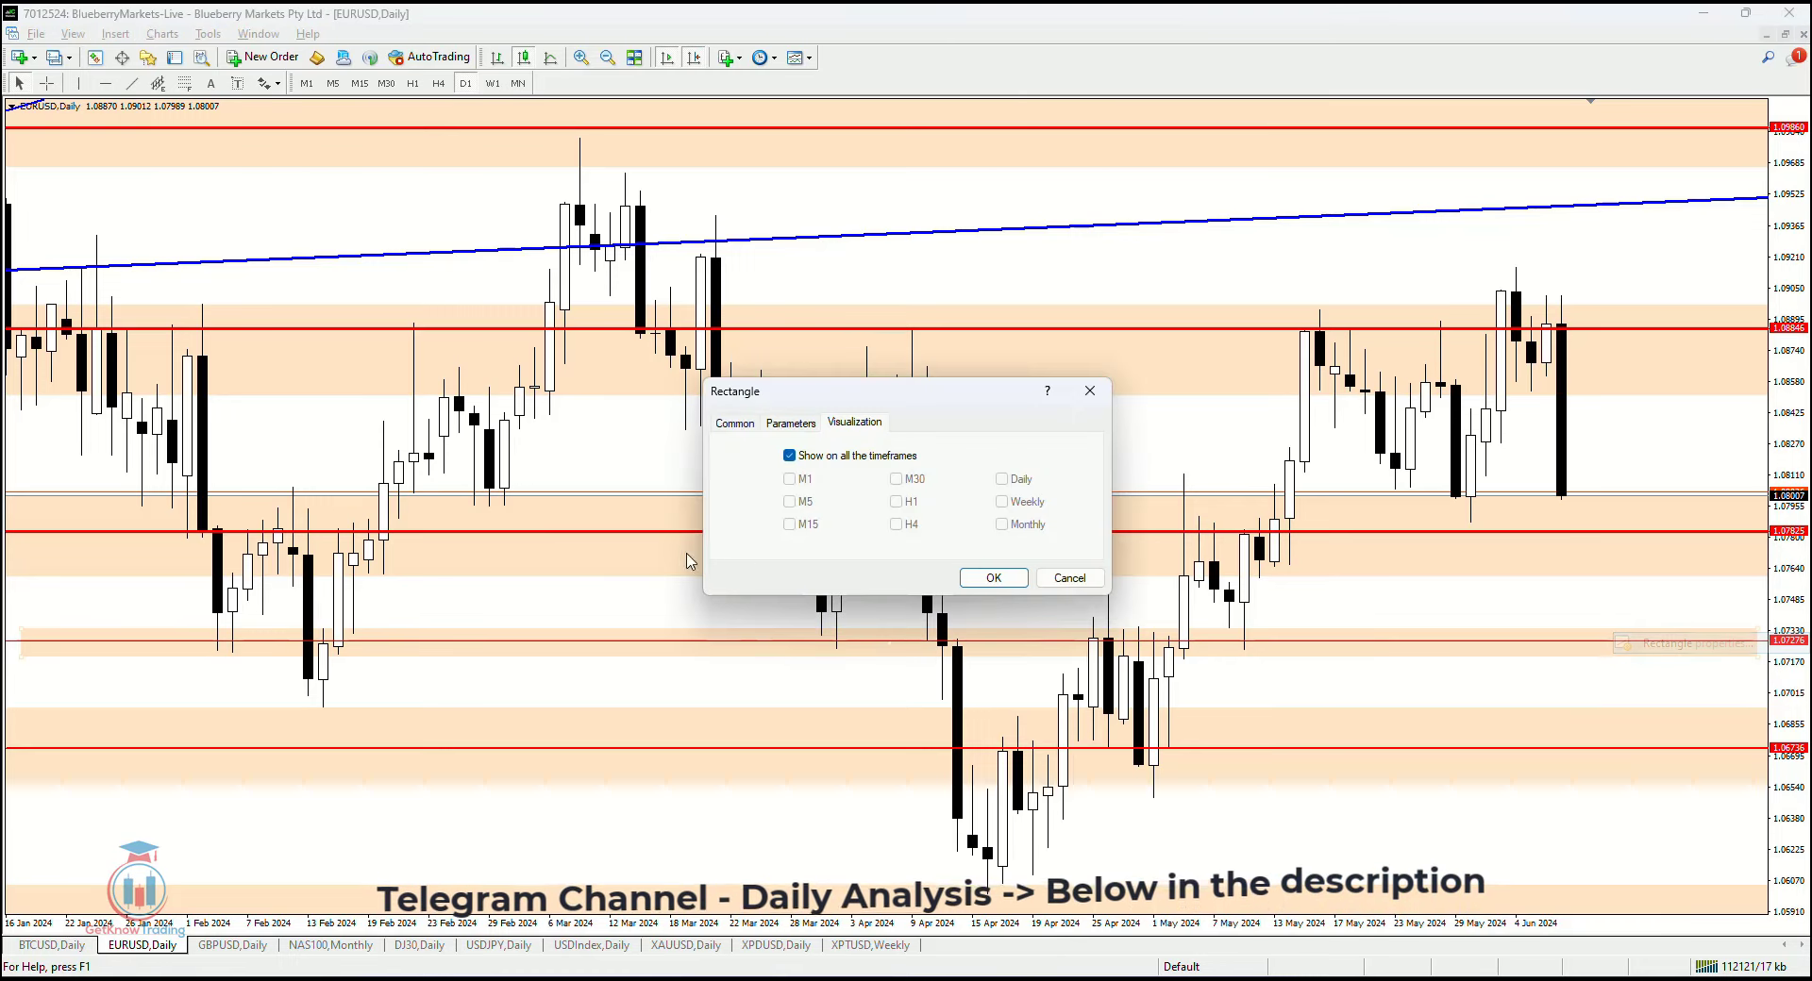
left_click(1019, 578)
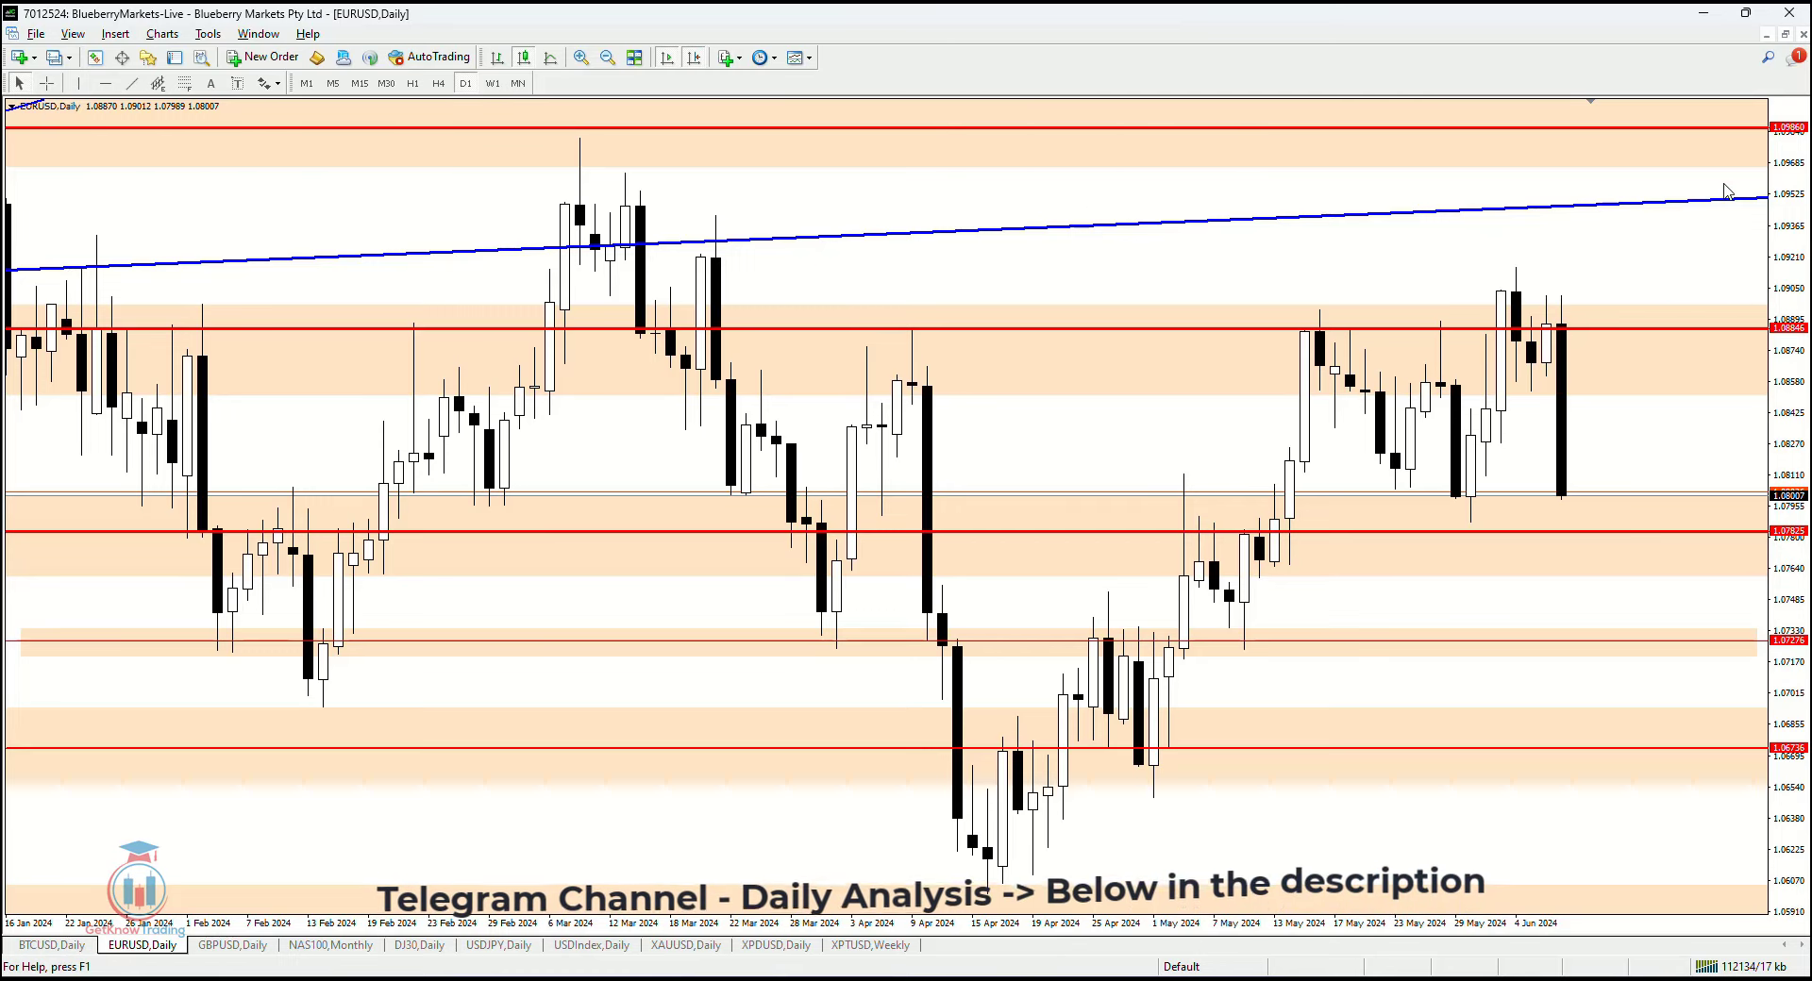
Compress the price scale, compare the W1 and MN views, then switch EURUSD to D1.
left_click_drag(1805, 211, 1805, 266)
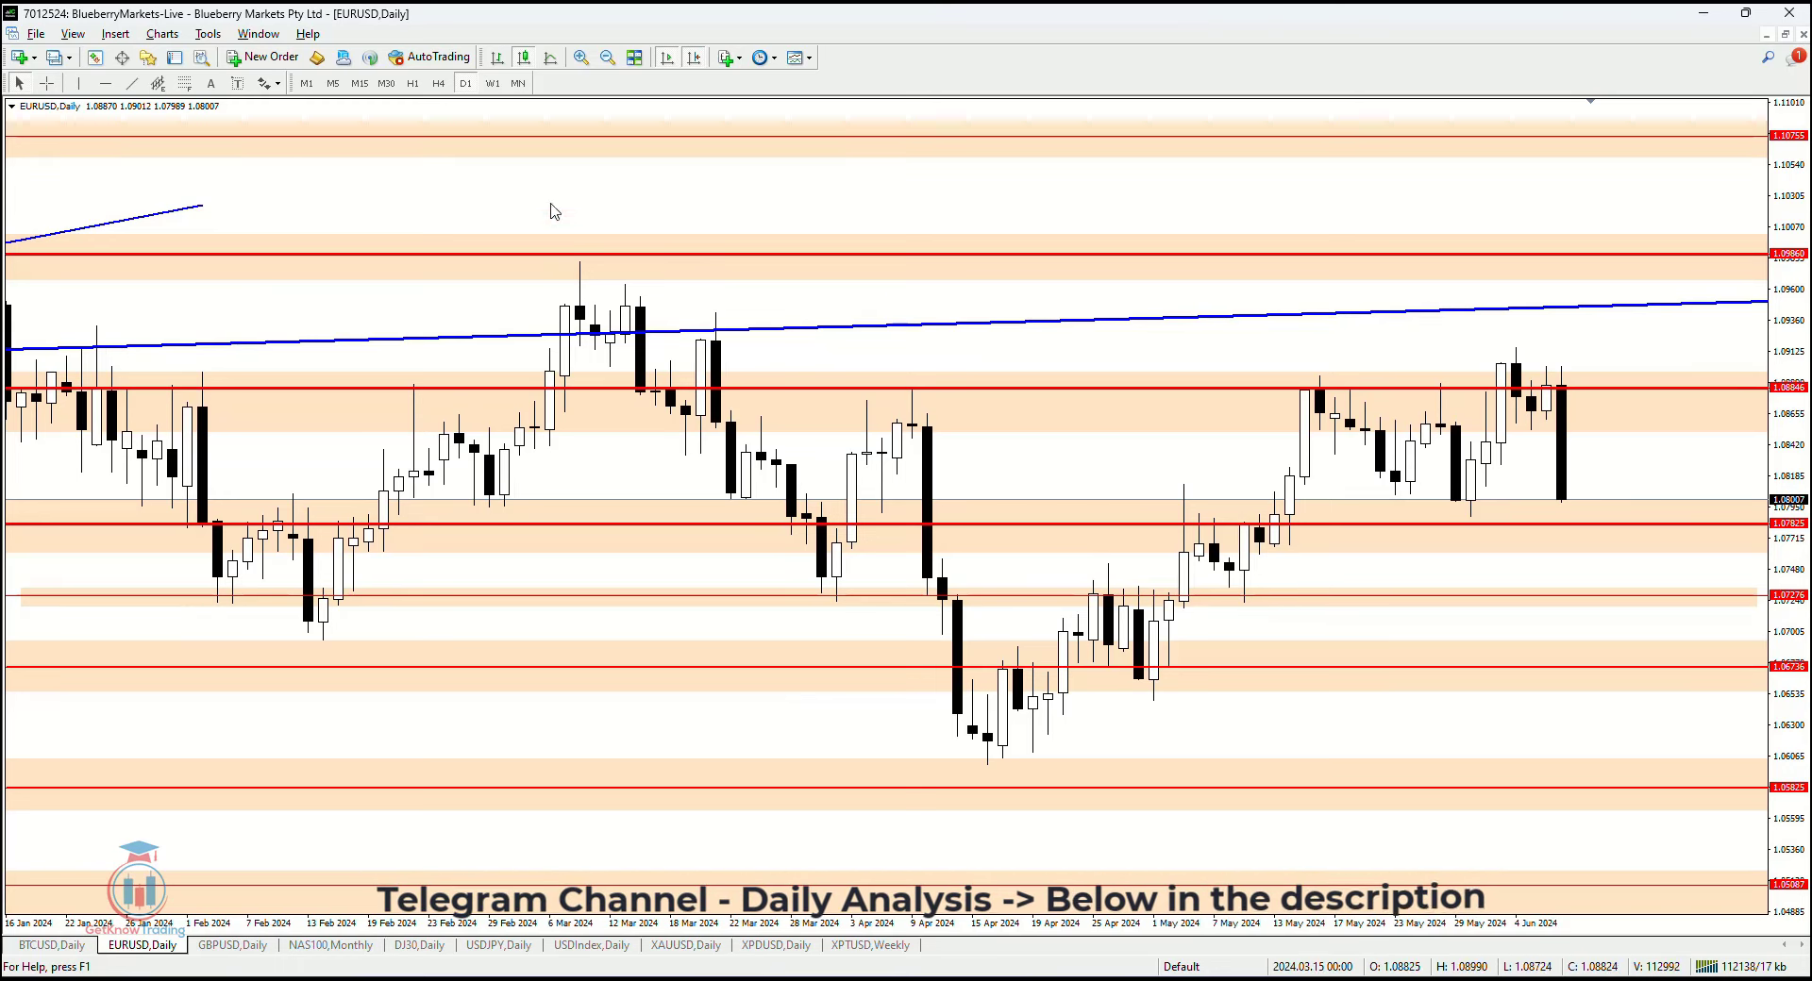
left_click(492, 84)
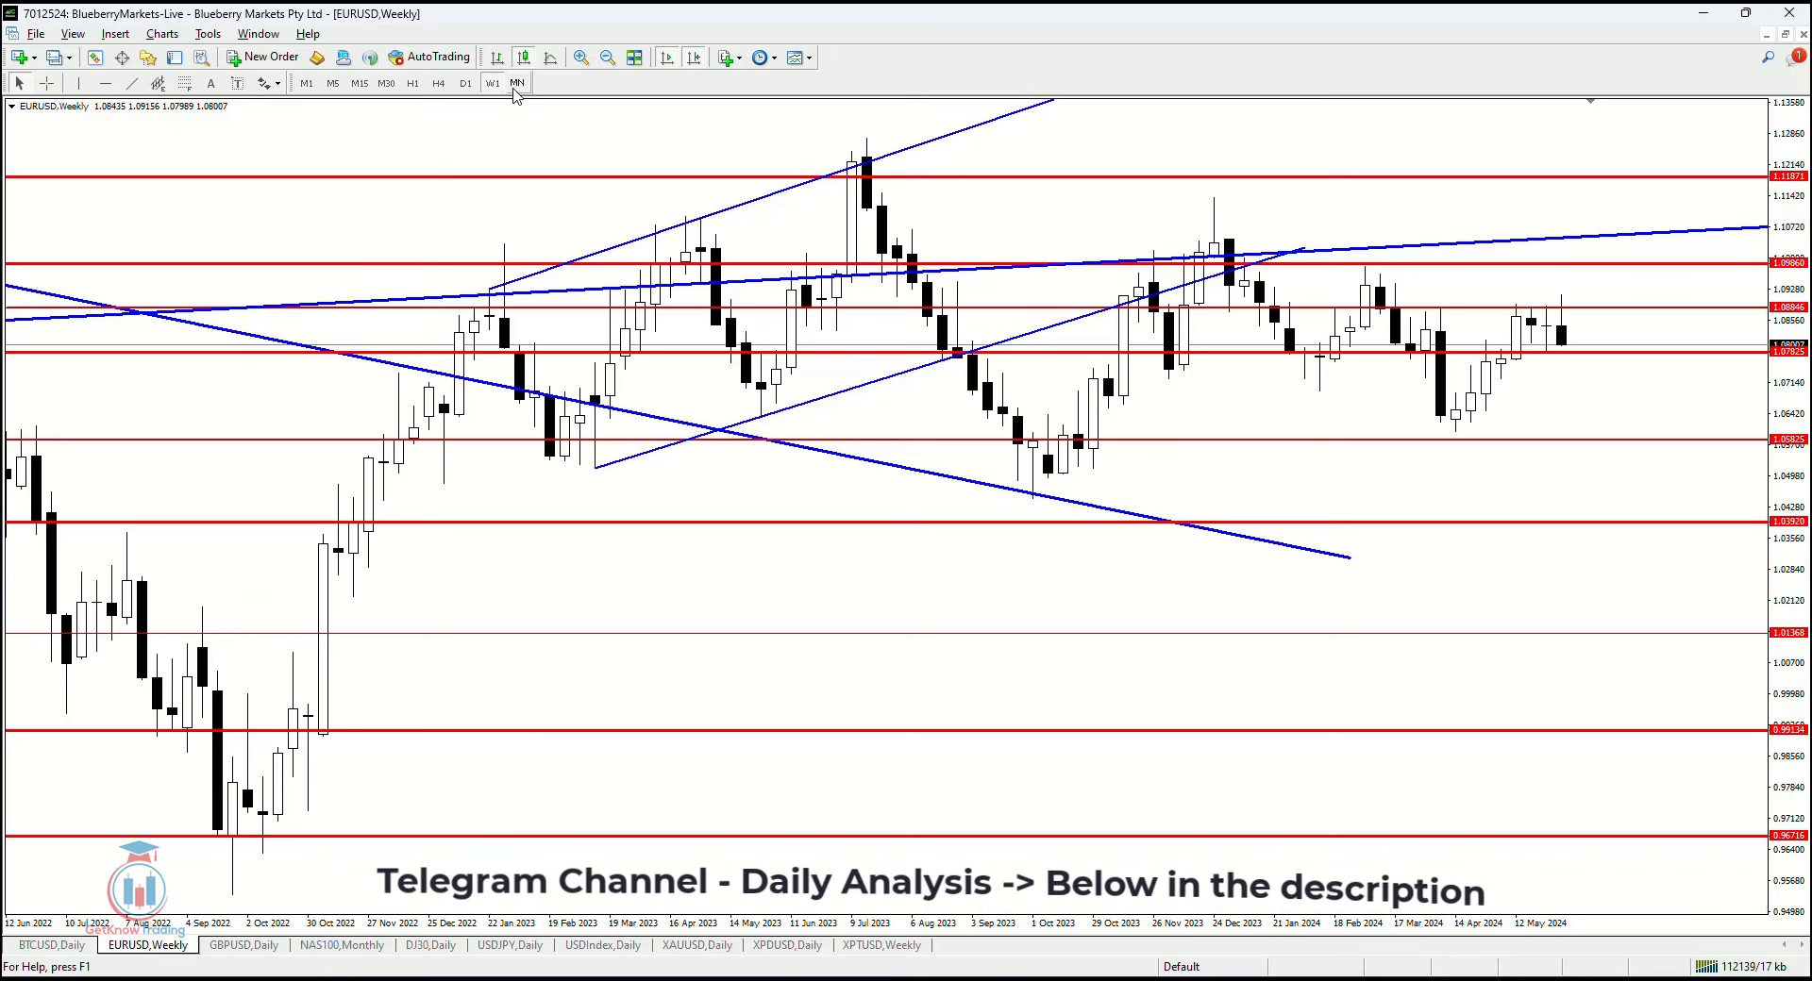
left_click(517, 84)
left_click(491, 84)
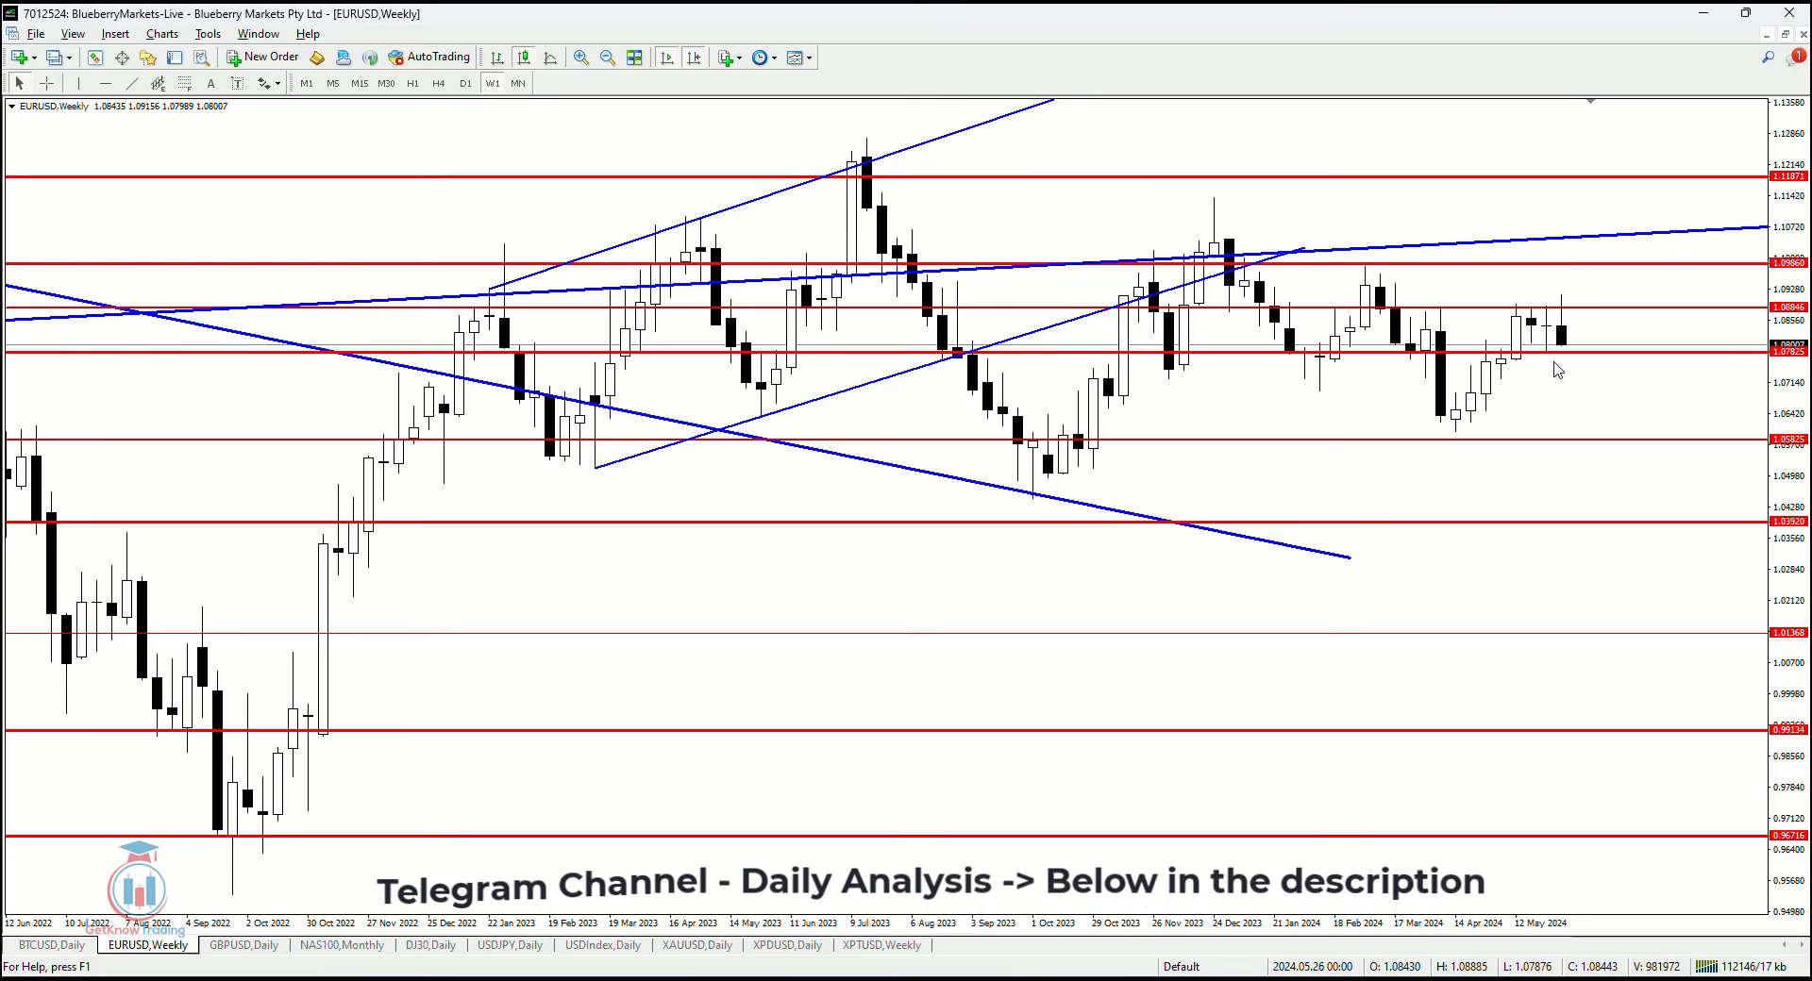
left_click(518, 83)
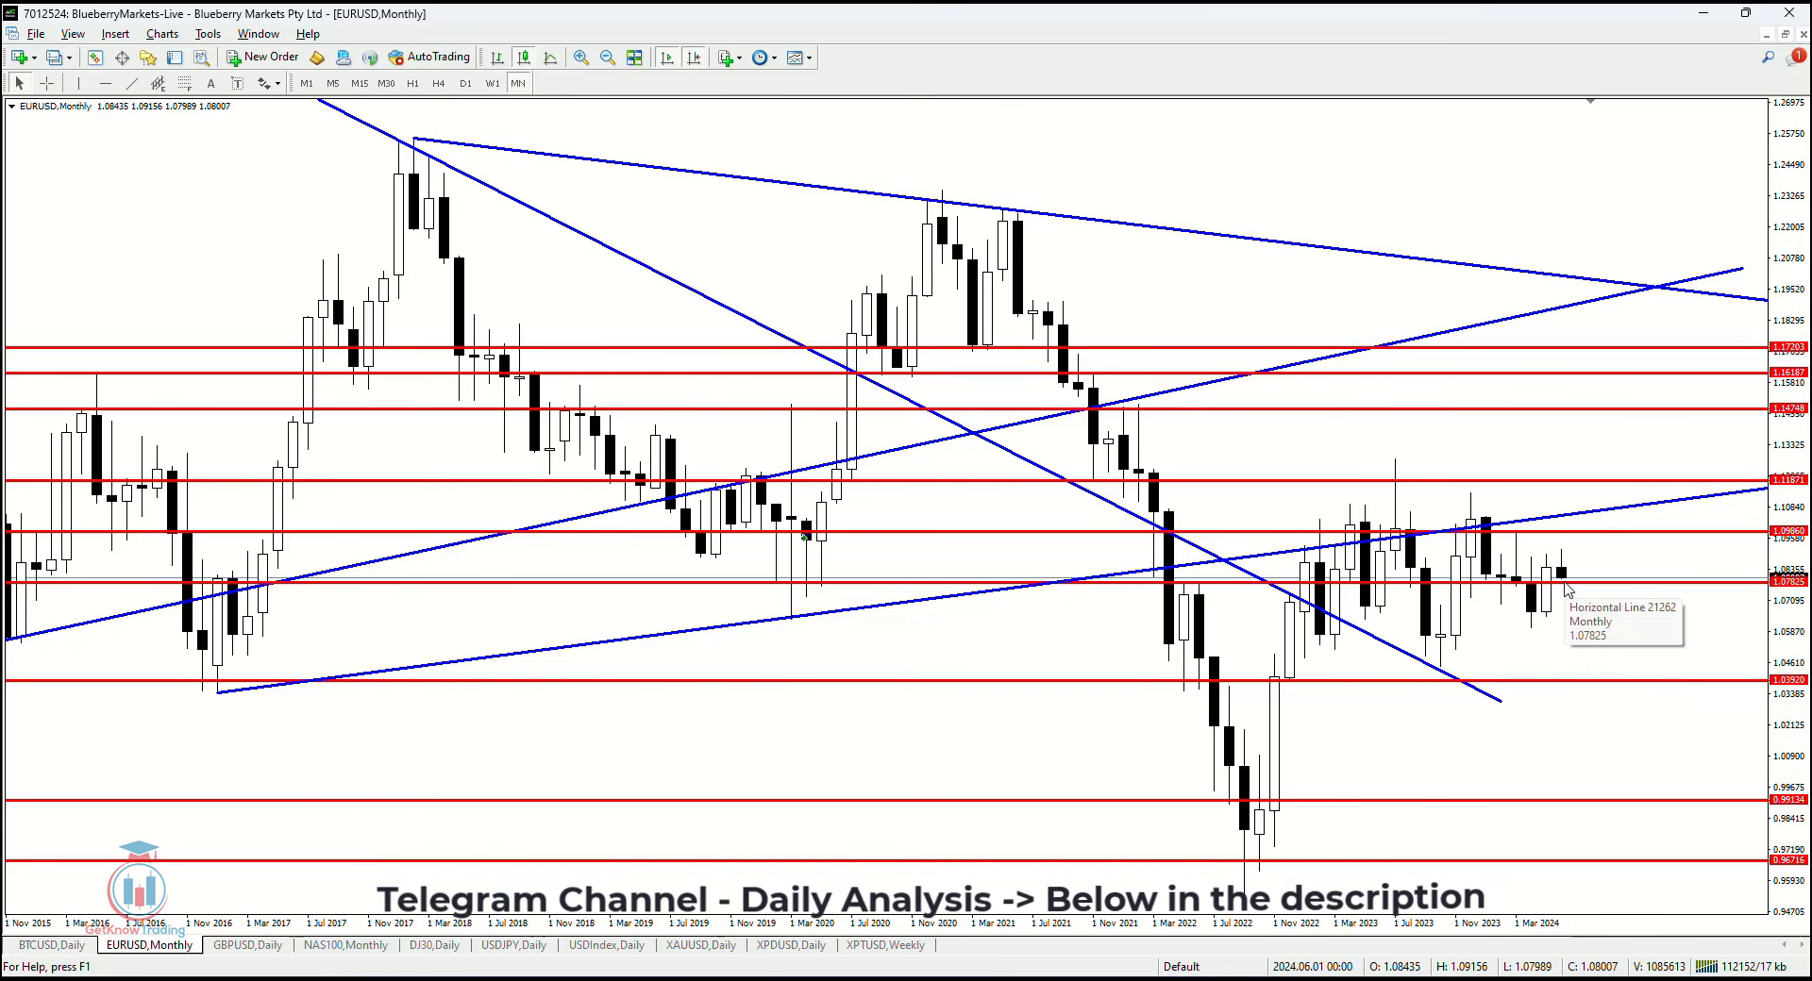
left_click(492, 84)
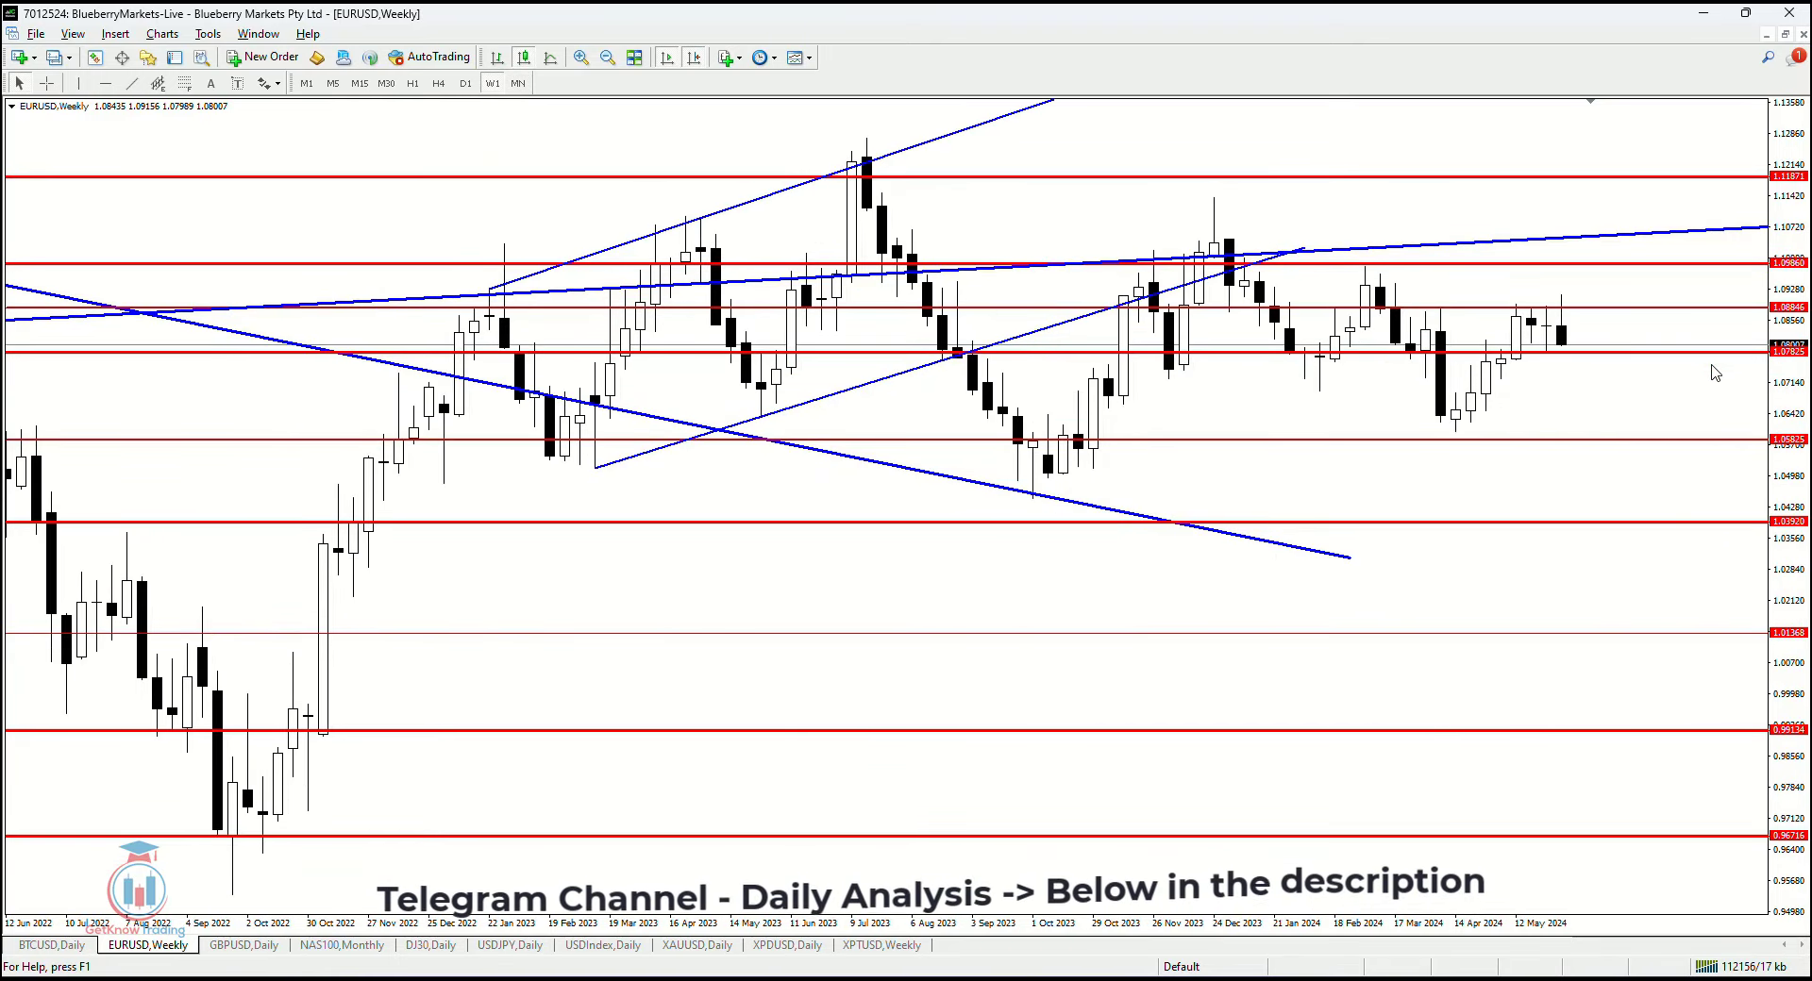
mouse_move(1529, 337)
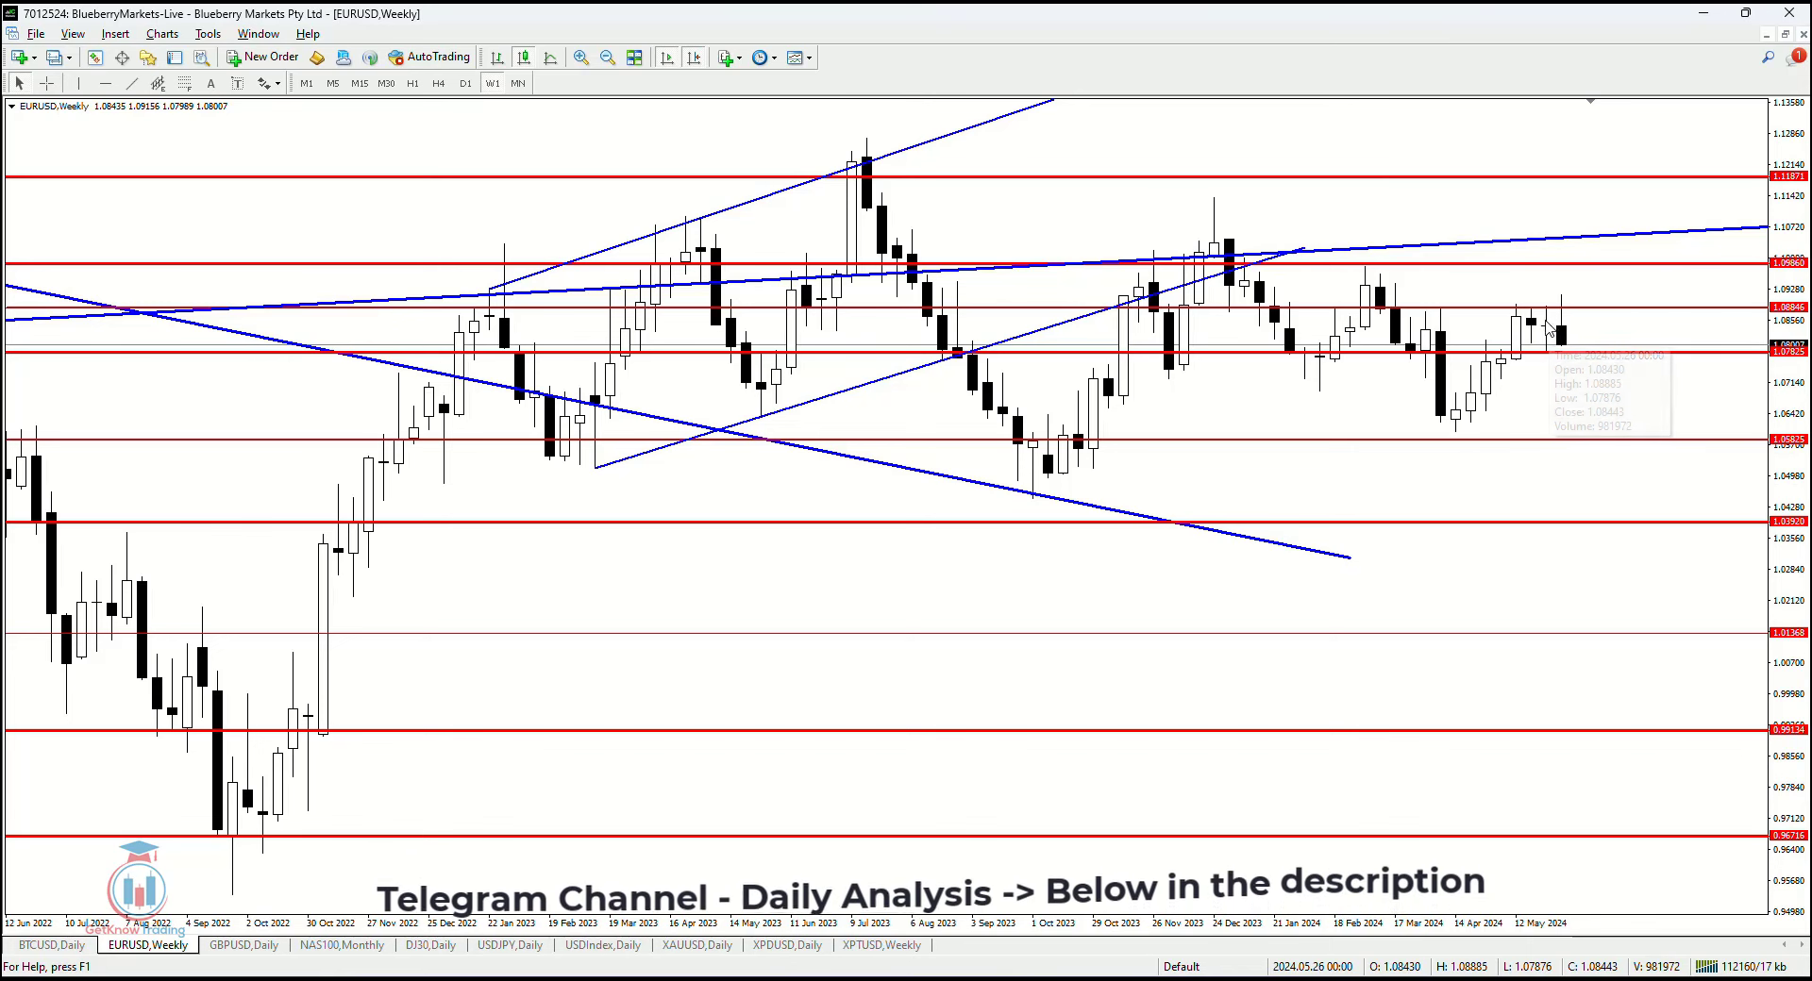
left_click(464, 83)
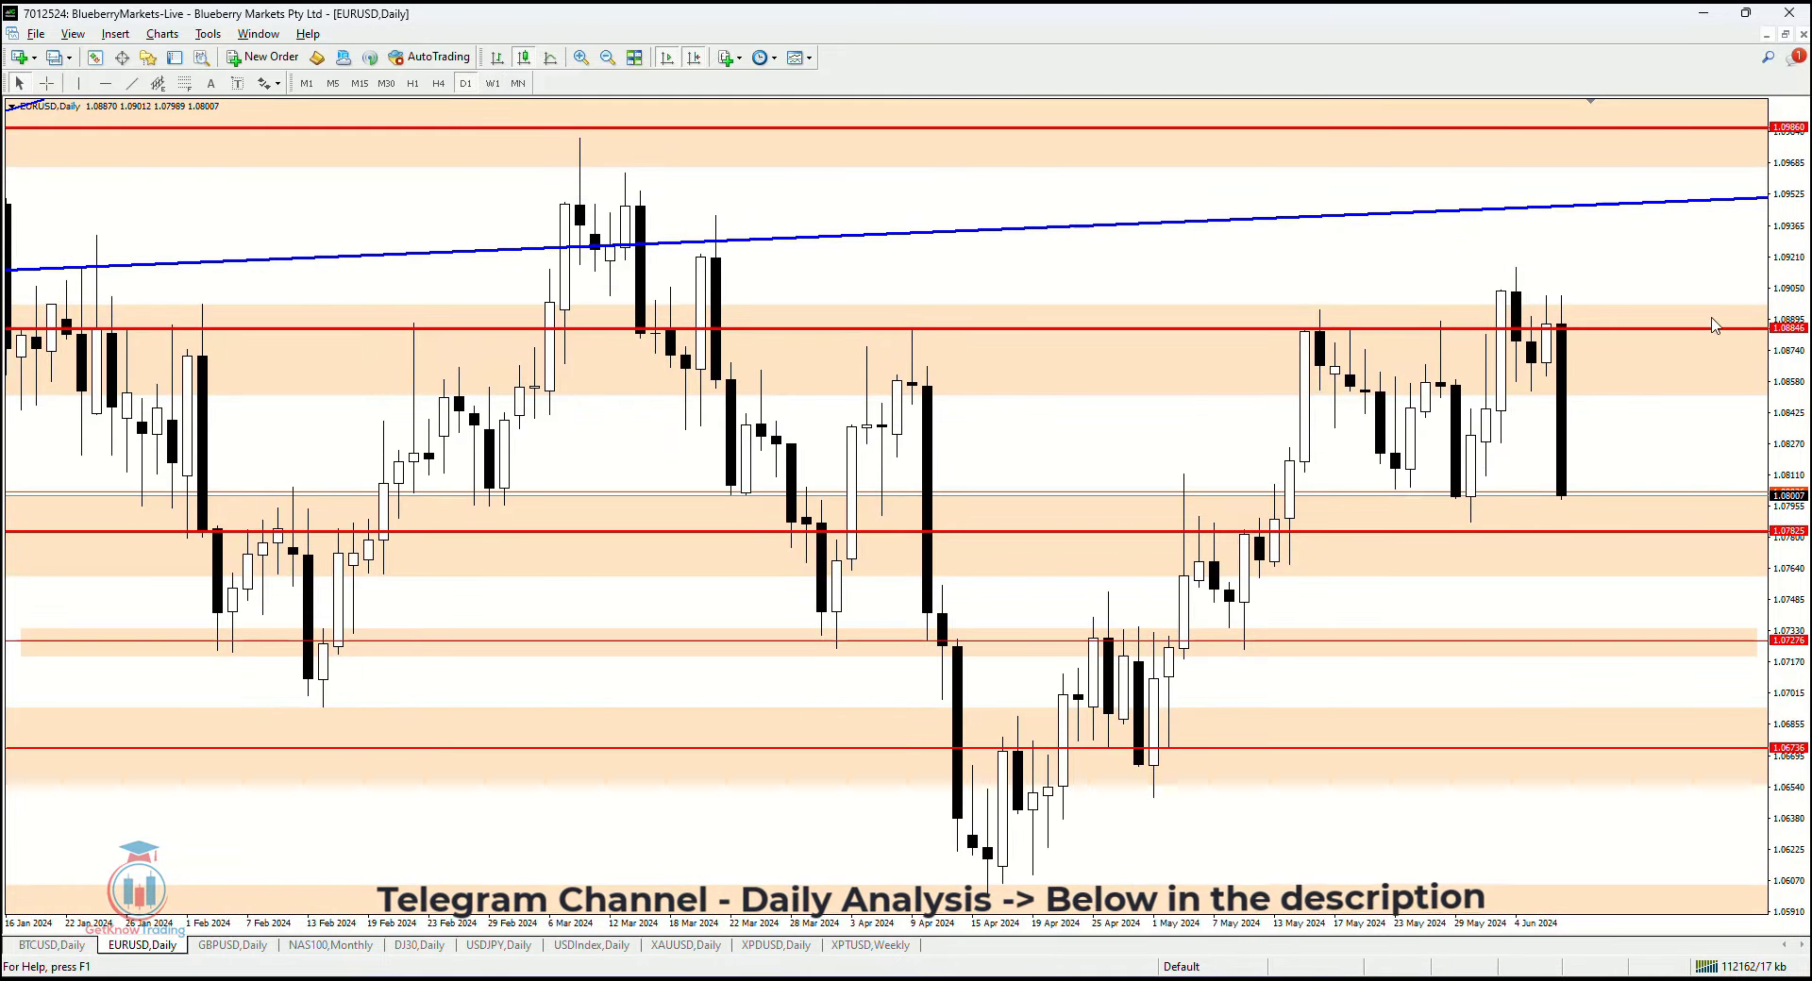
Widen the price scale and draw a rising trendline from the mid-April low toward early June.
left_click_drag(1799, 271, 1804, 321)
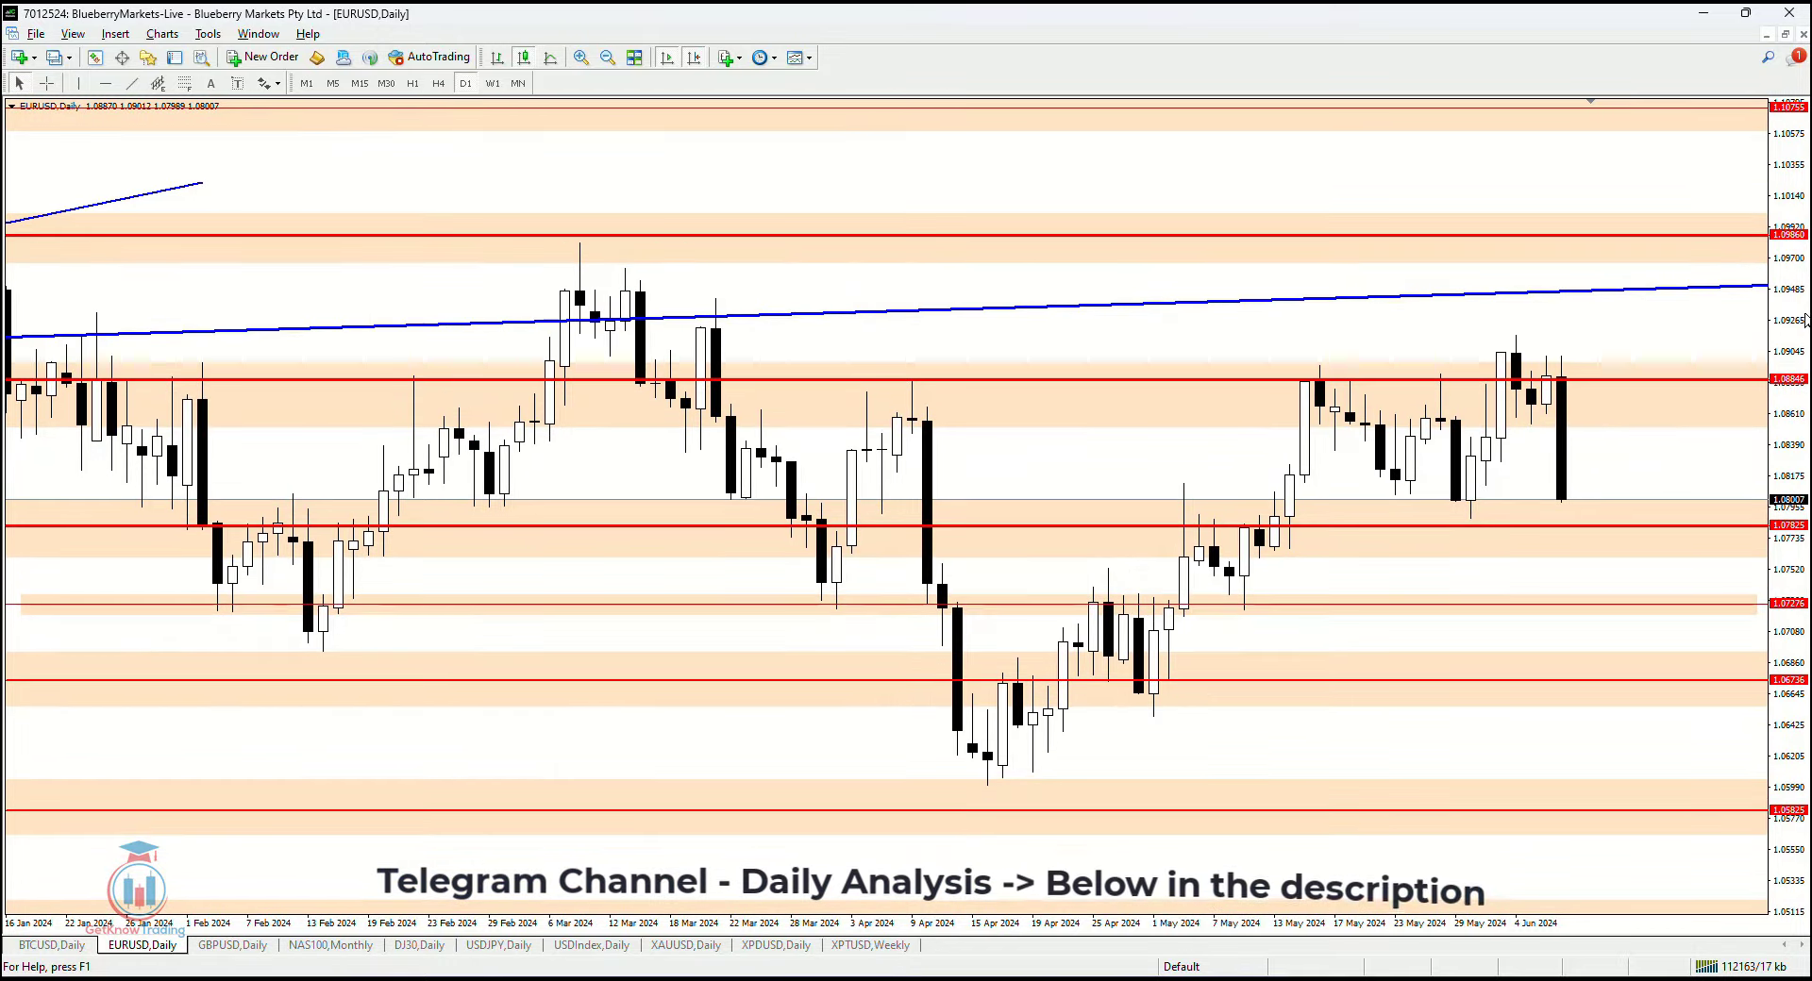
left_click(132, 83)
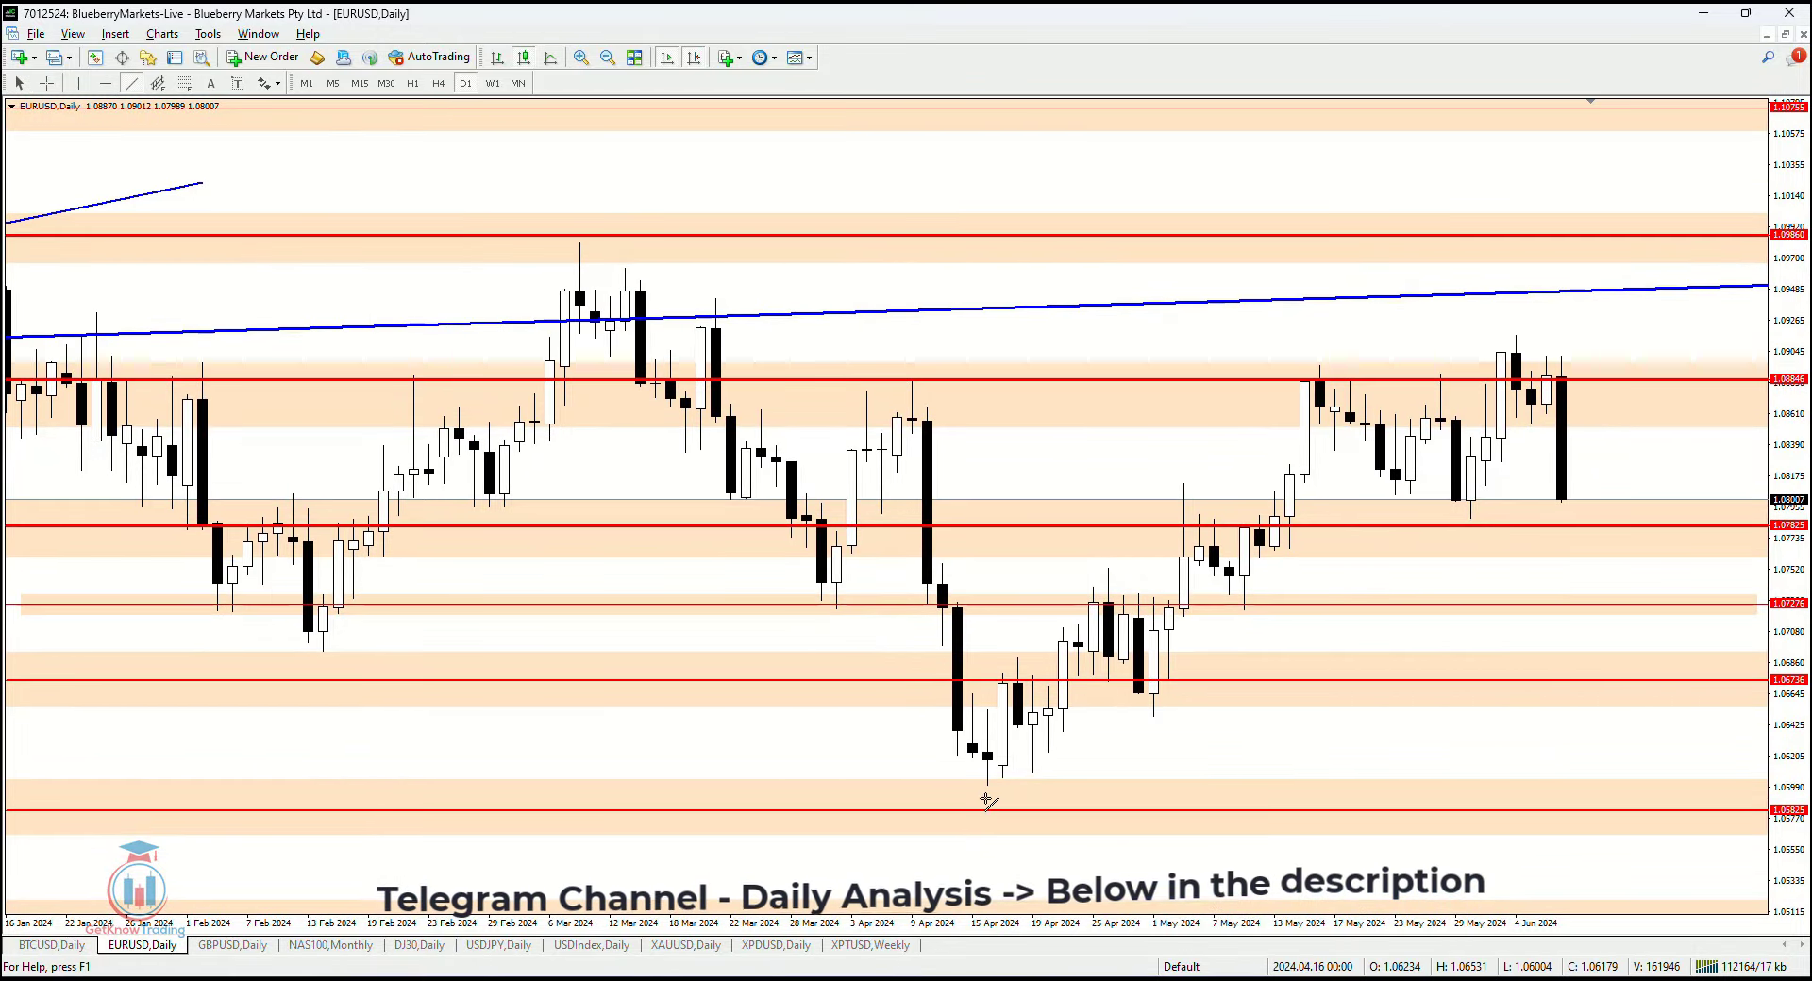
left_click_drag(991, 785, 1727, 356)
Limit the trendline's visible timeframes and give it a solid line style.
left_click(810, 459)
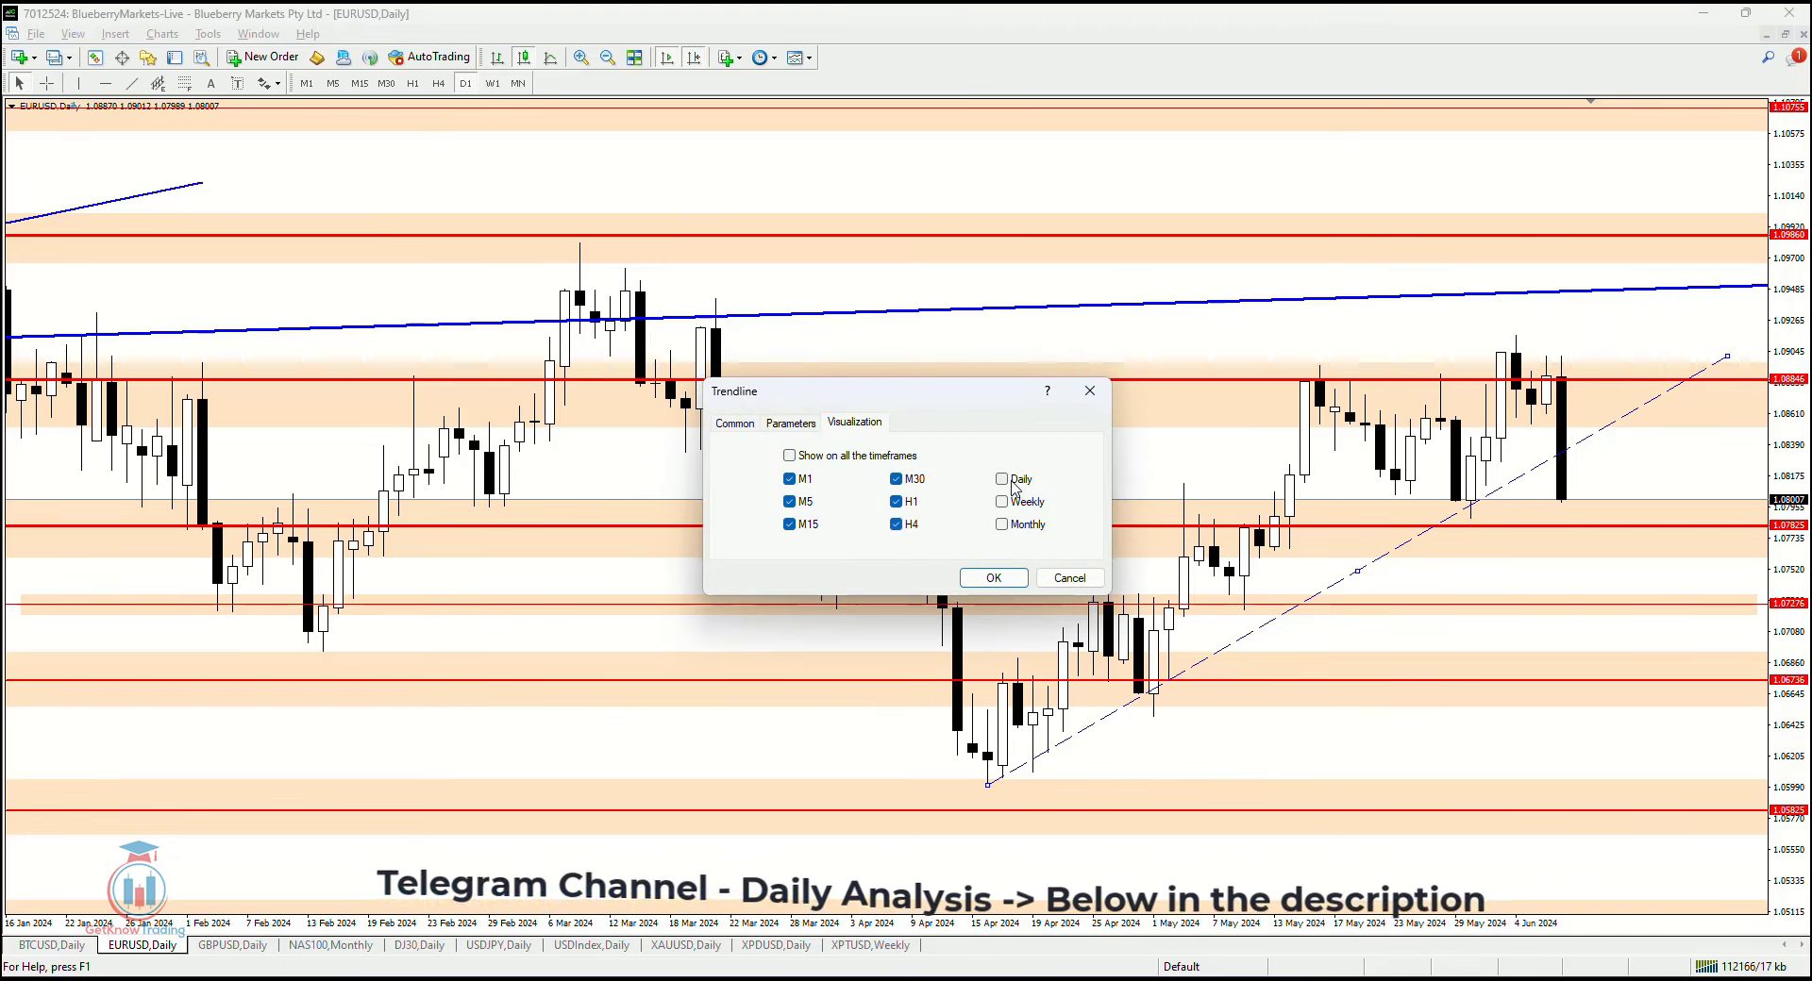
left_click(734, 422)
left_click(1057, 510)
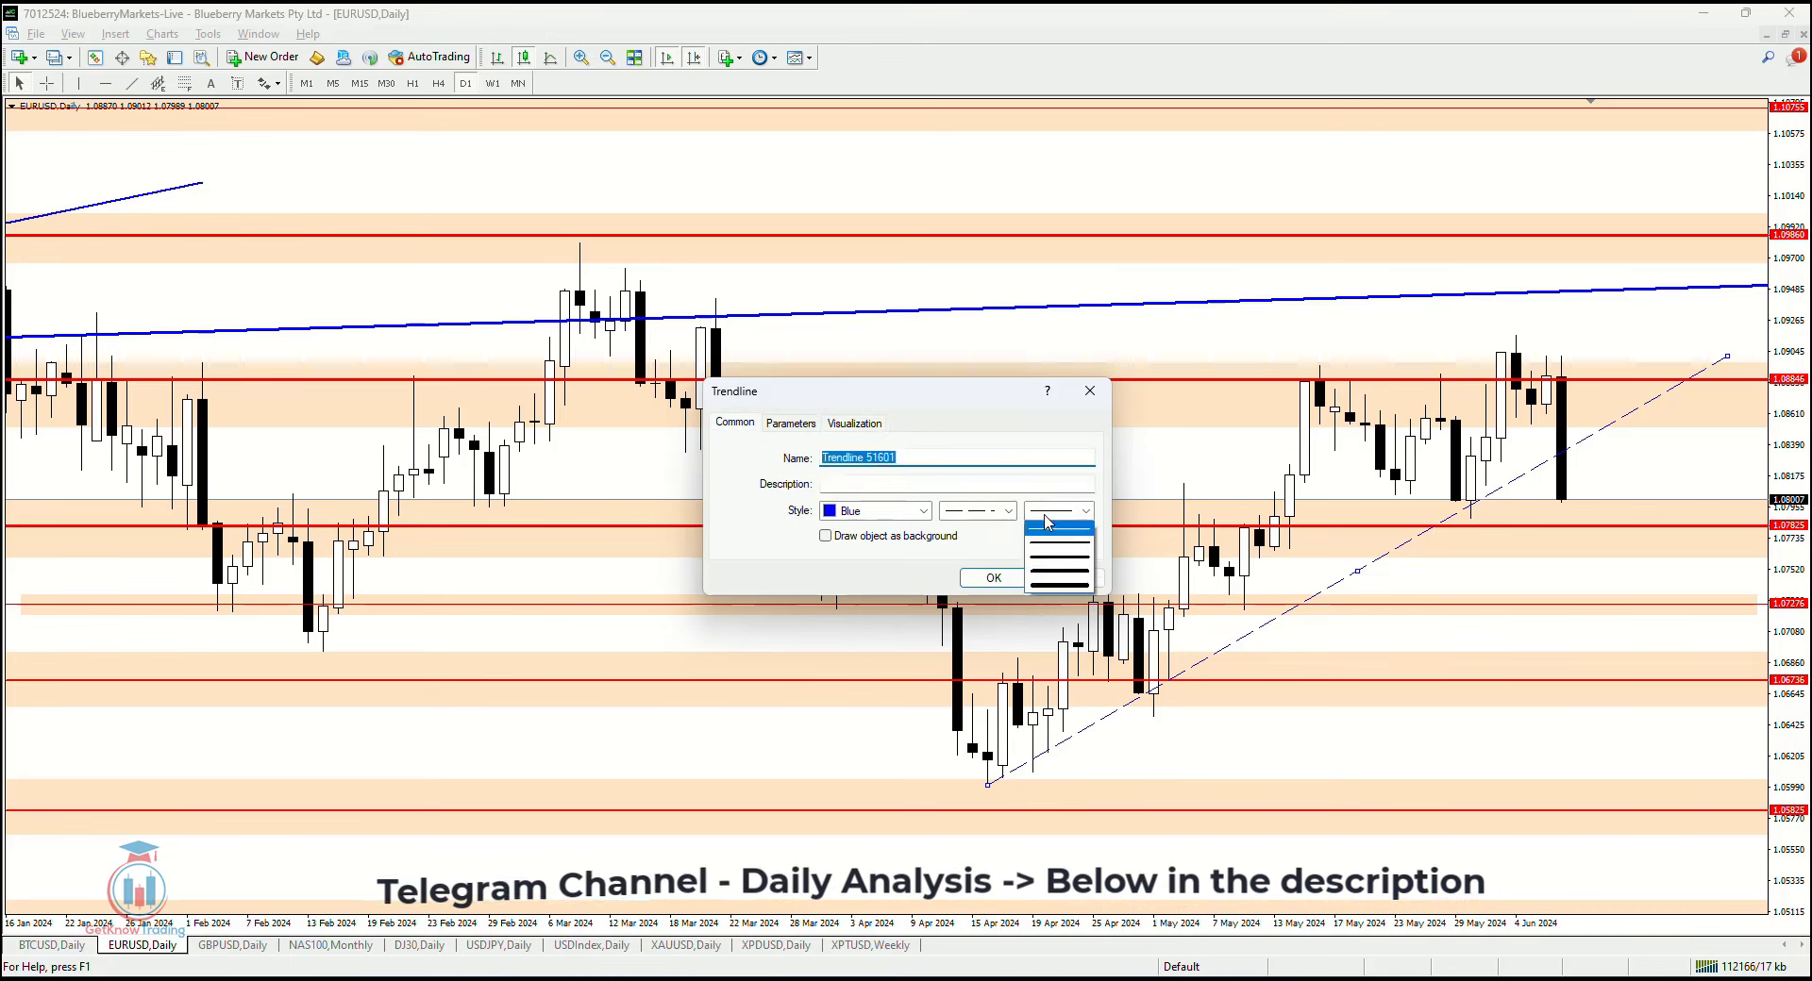
left_click(1057, 510)
left_click(981, 511)
left_click(978, 529)
left_click(991, 578)
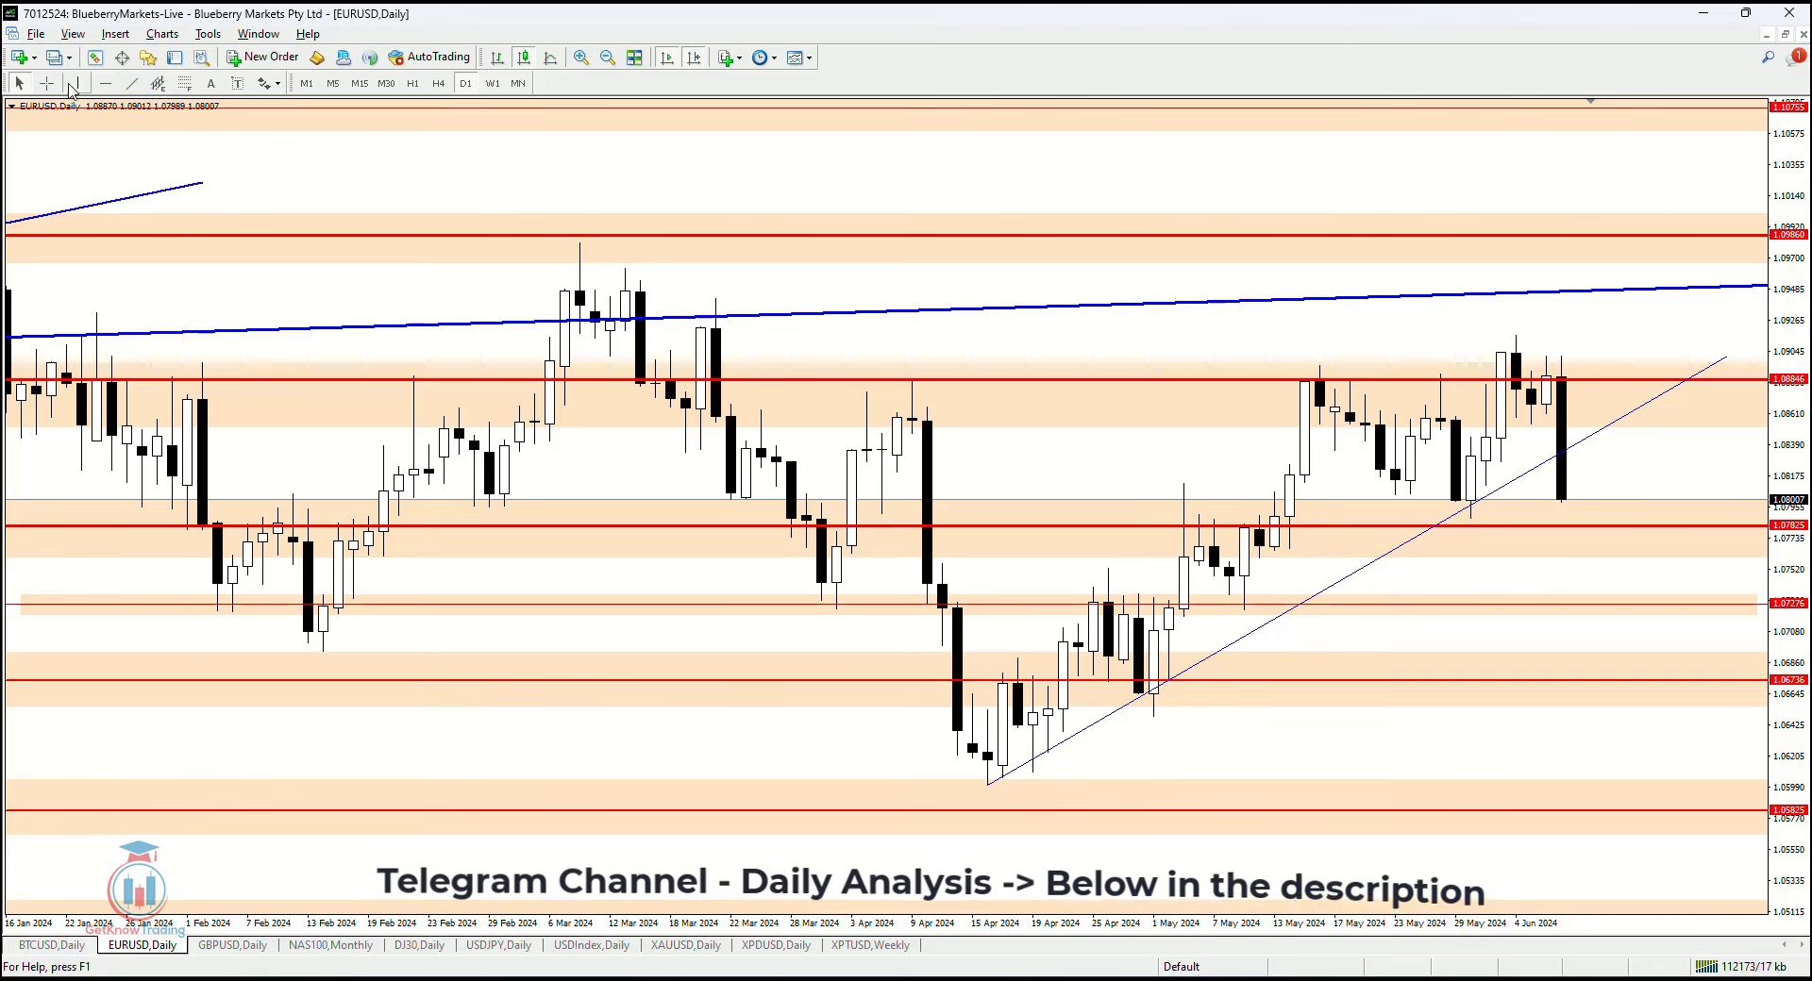
Draw a parallel upper trendline from late April and hide it on Weekly and Monthly timeframes.
left_click(131, 84)
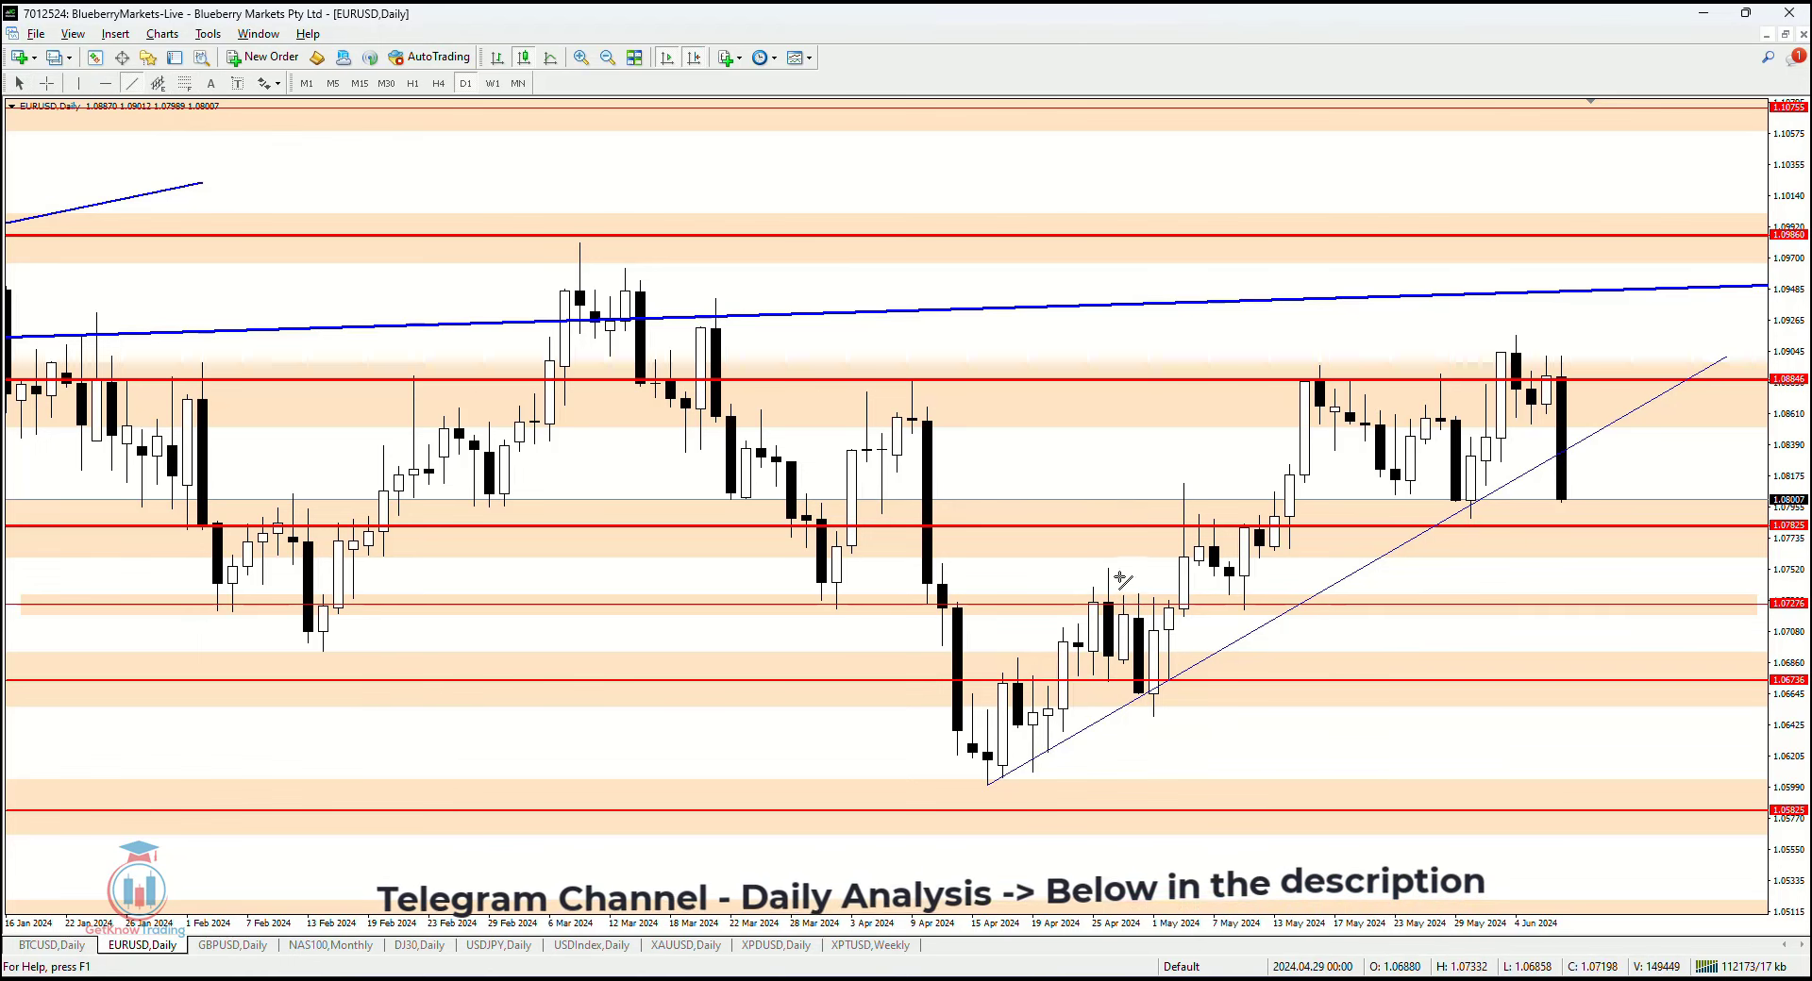
left_click_drag(1097, 591, 1674, 238)
right_click(1656, 251)
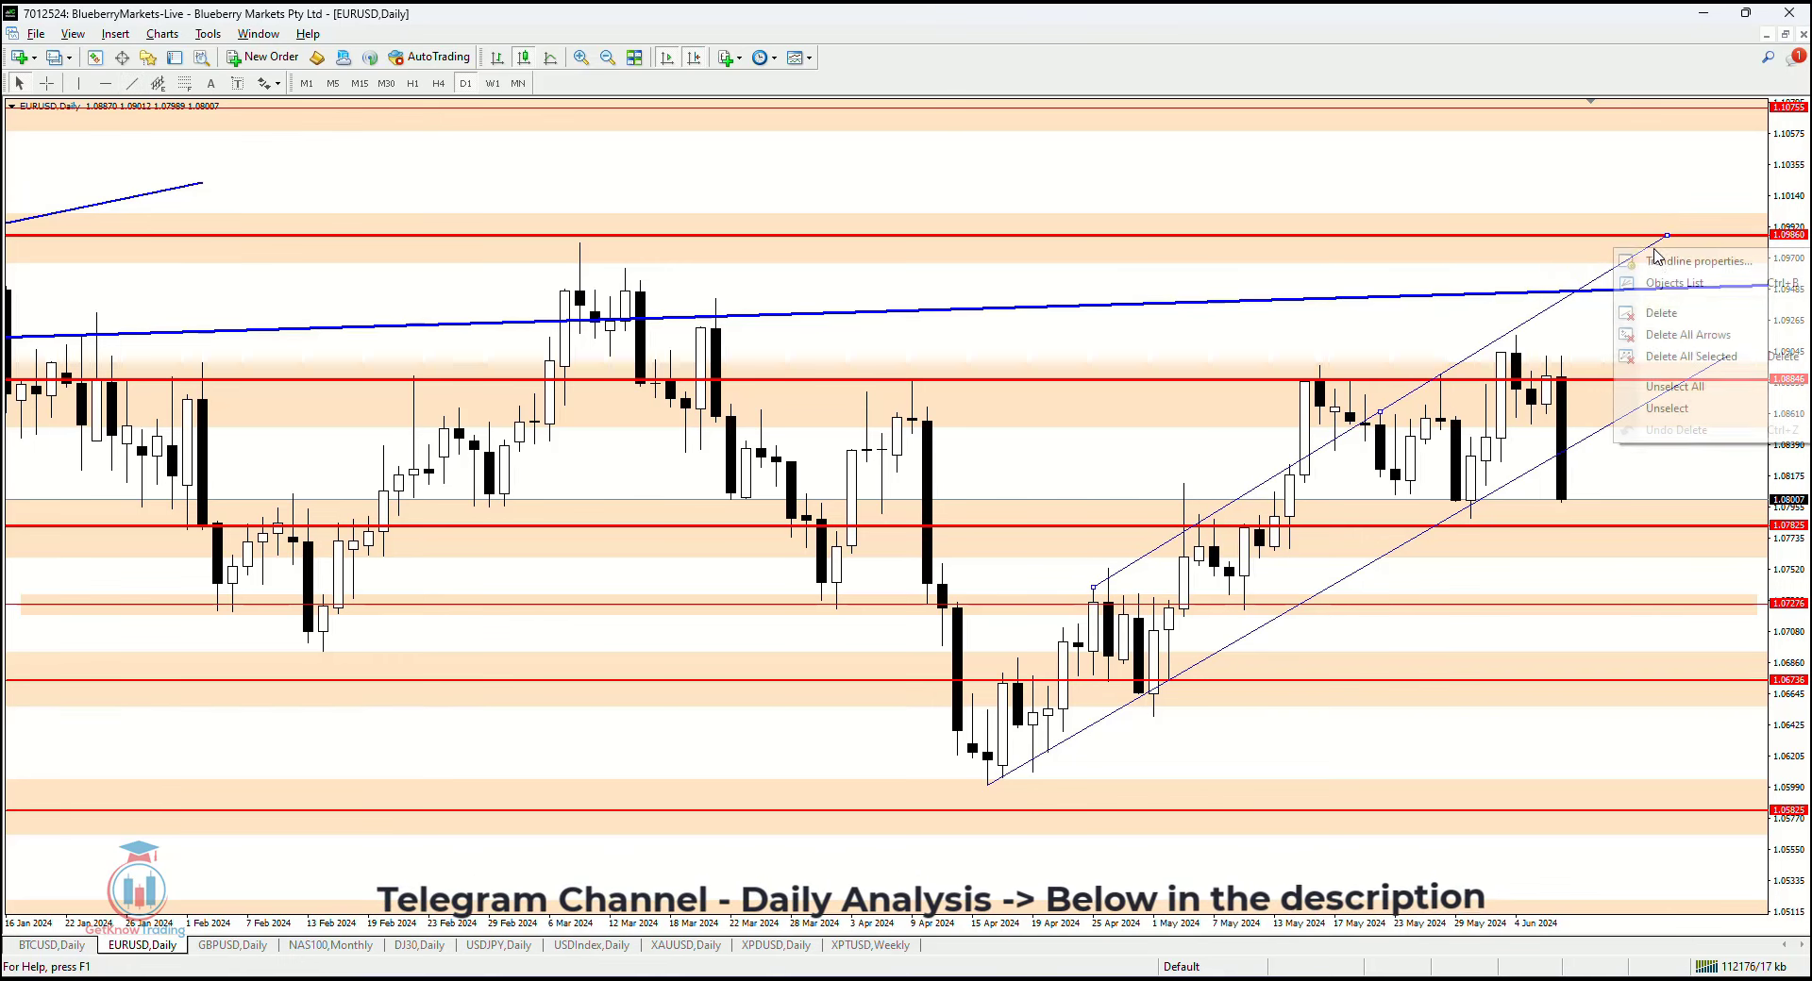
left_click(1671, 263)
left_click(849, 423)
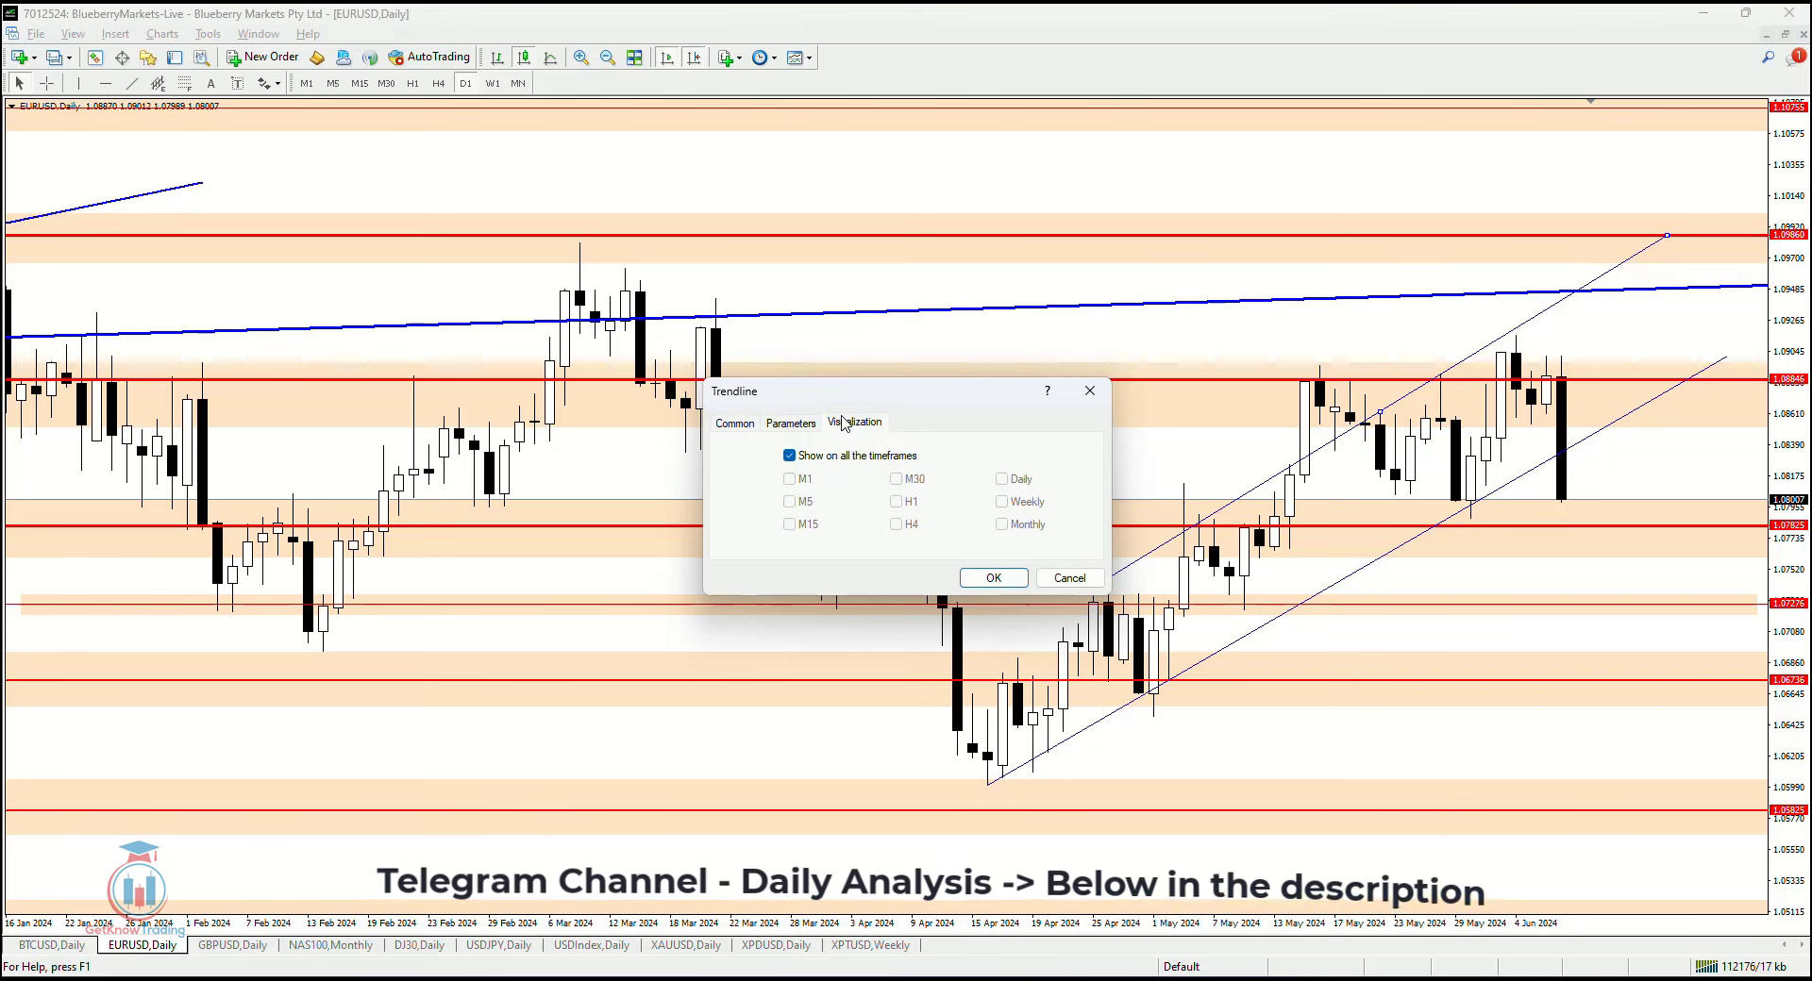
left_click(838, 458)
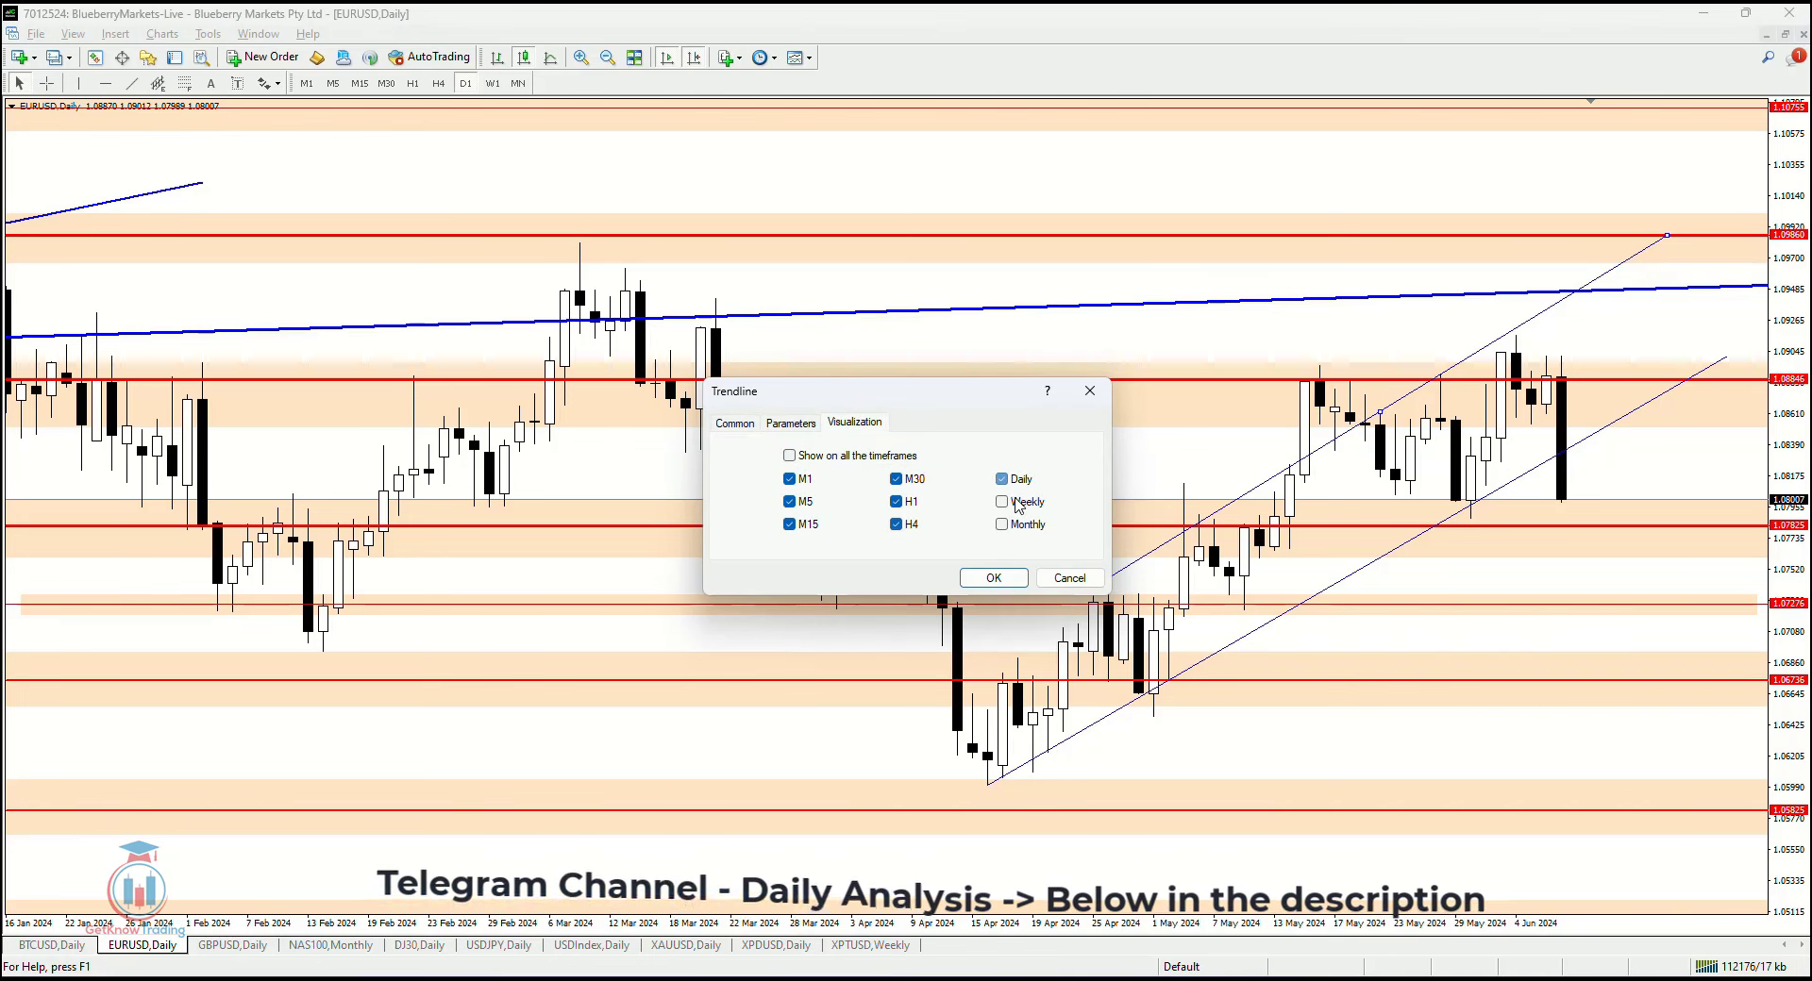
left_click(994, 577)
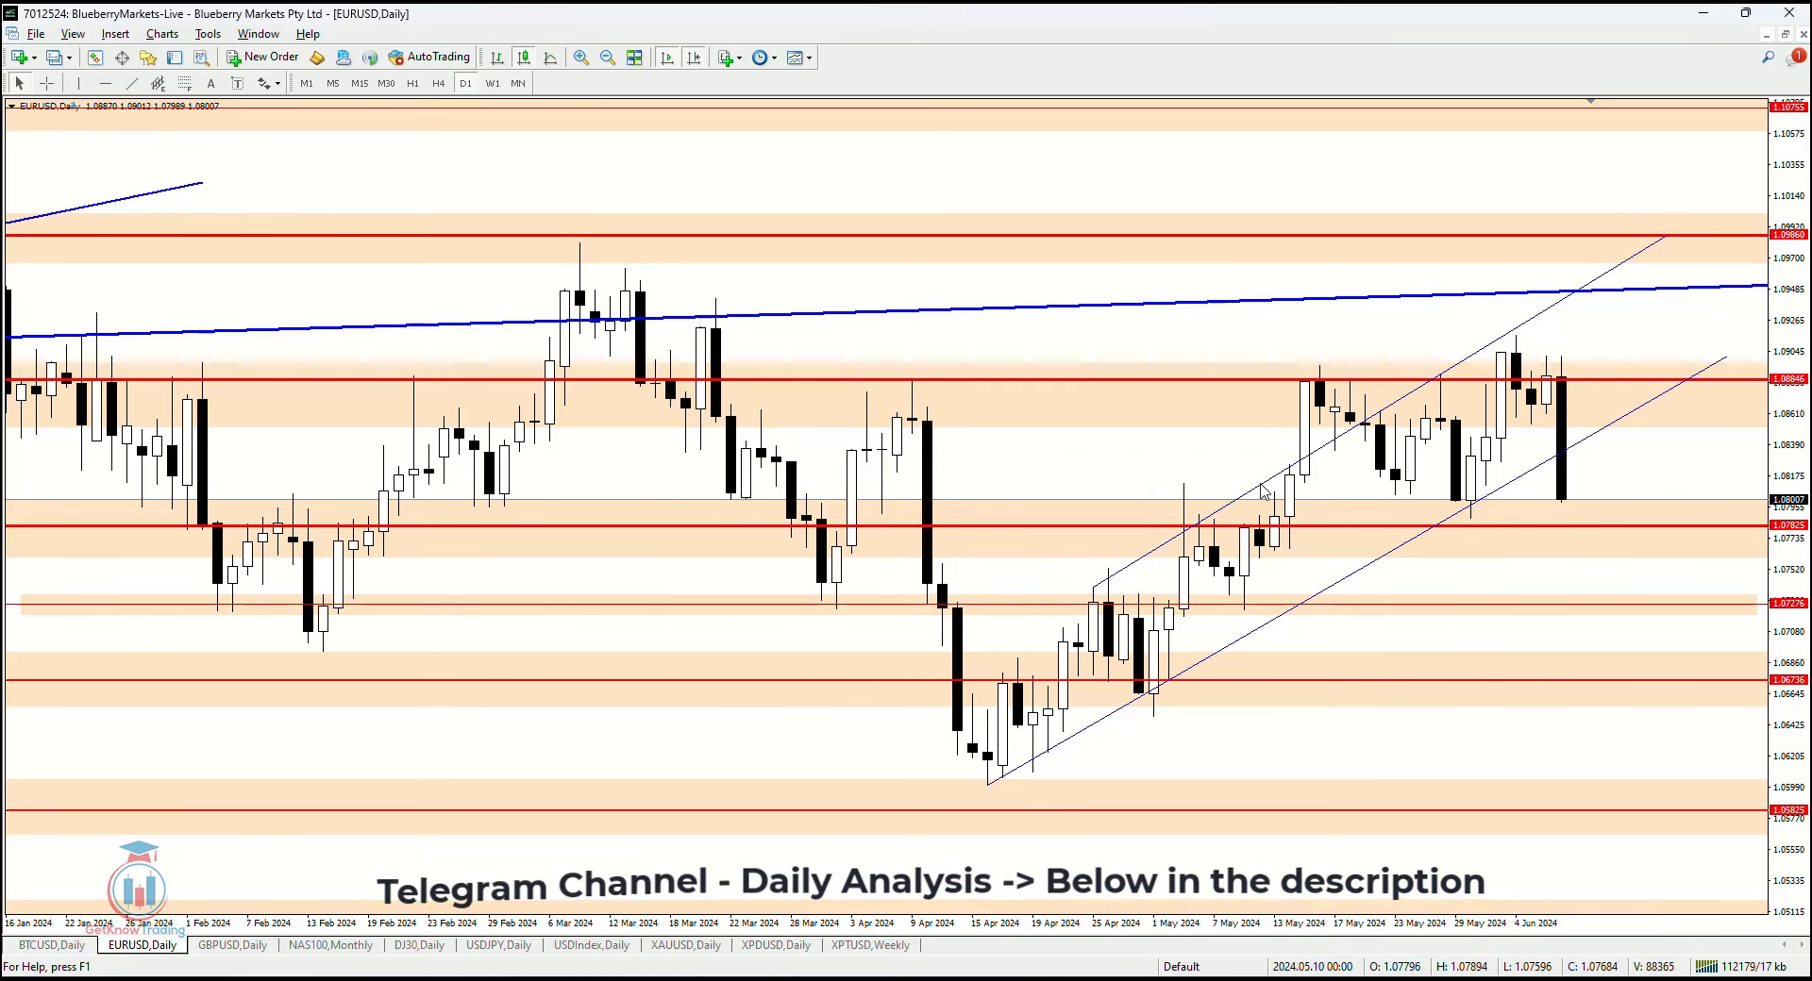